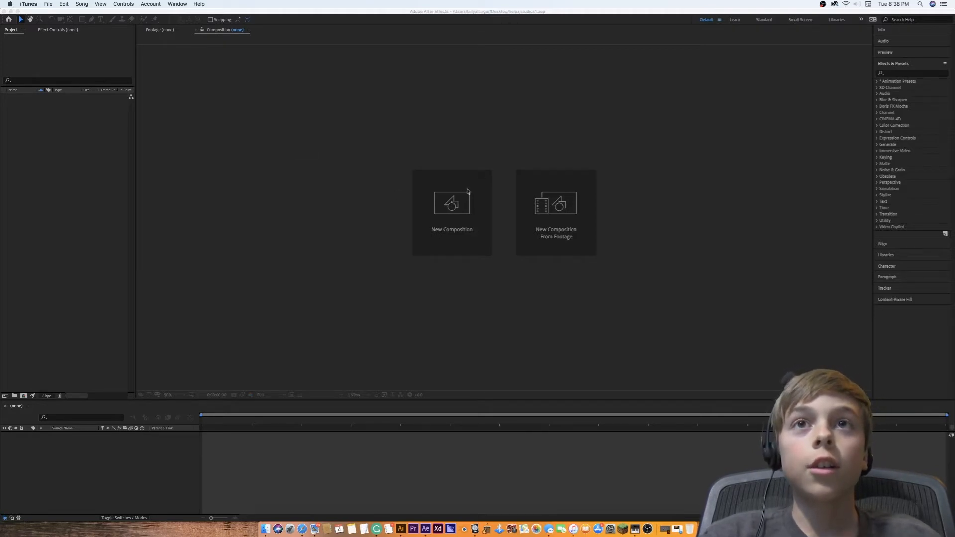
Create a new composition with a duration of 0:00:15:07, keeping the other default settings
left_click(466, 205)
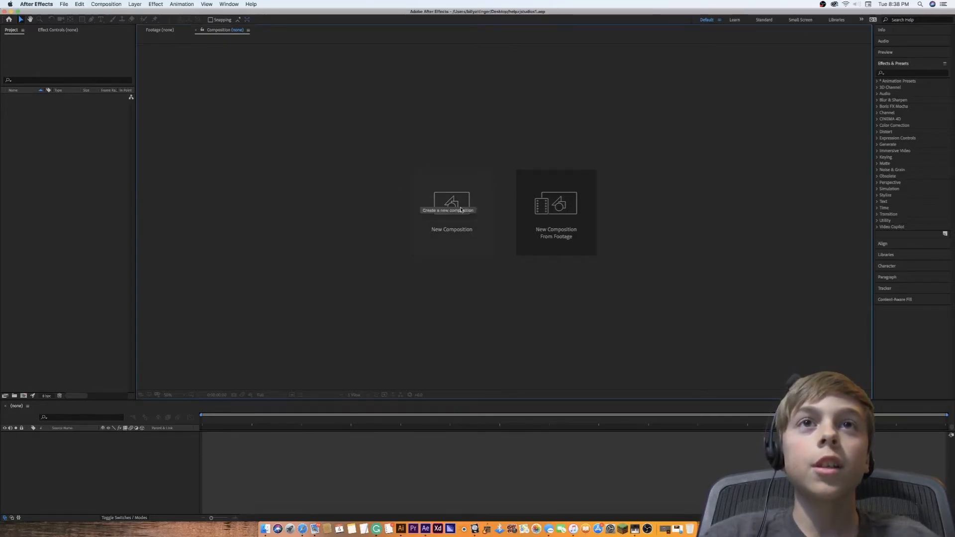
left_click(461, 209)
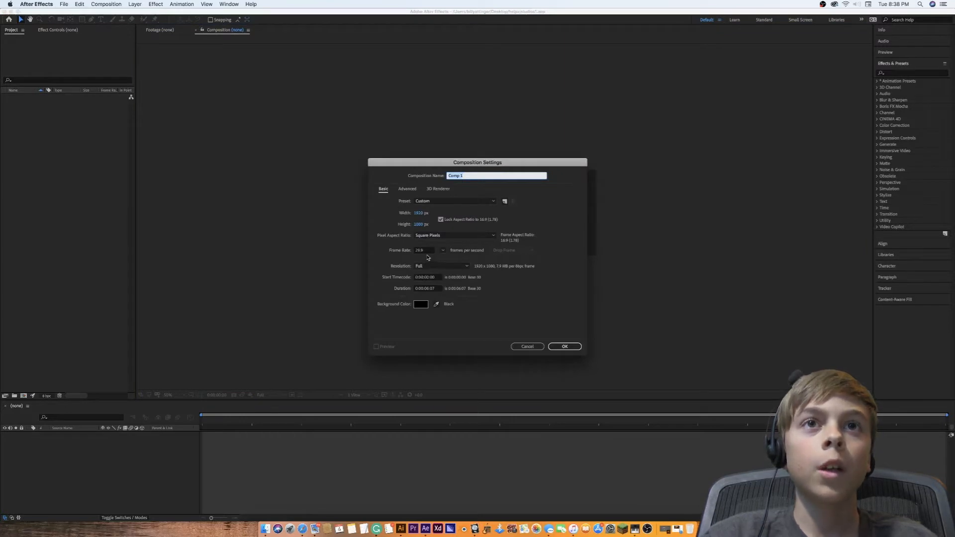
left_click(430, 290)
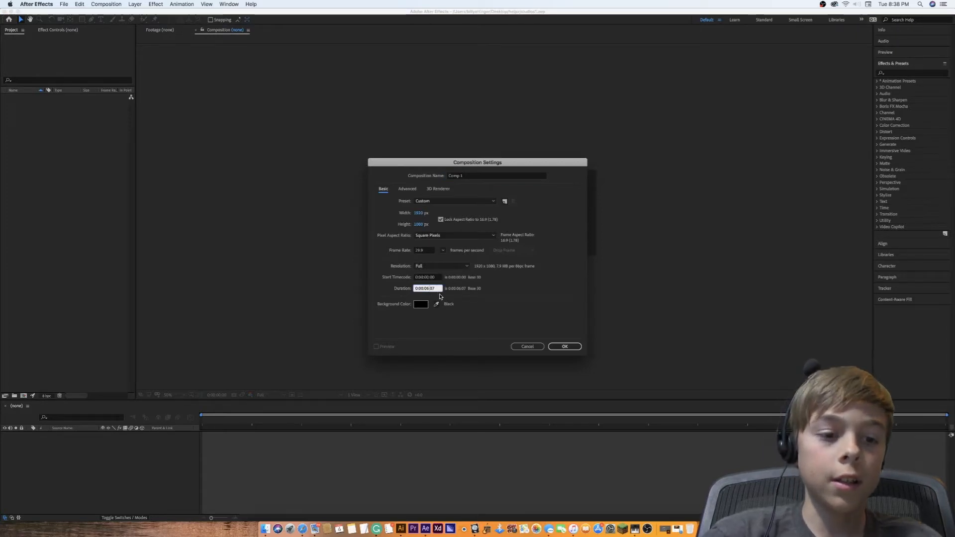
type("15")
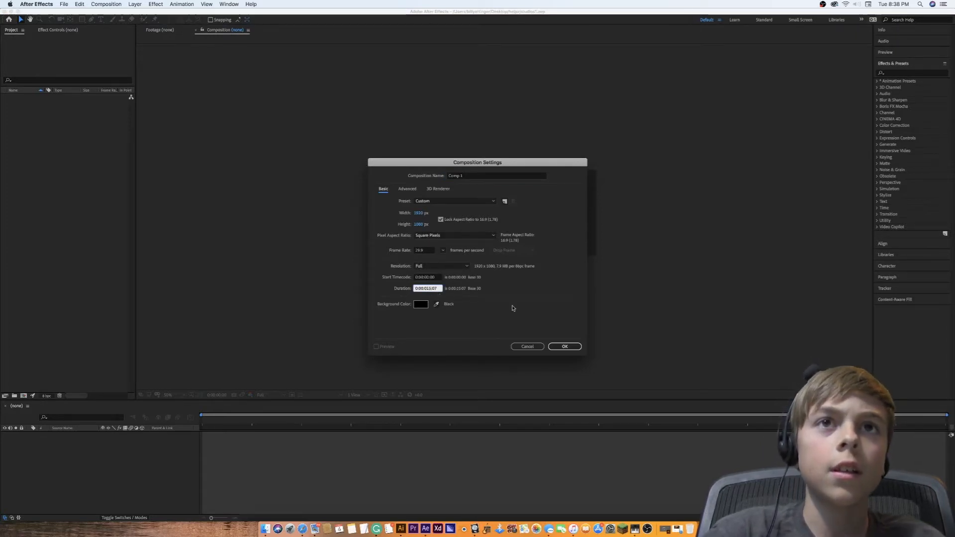
left_click(564, 347)
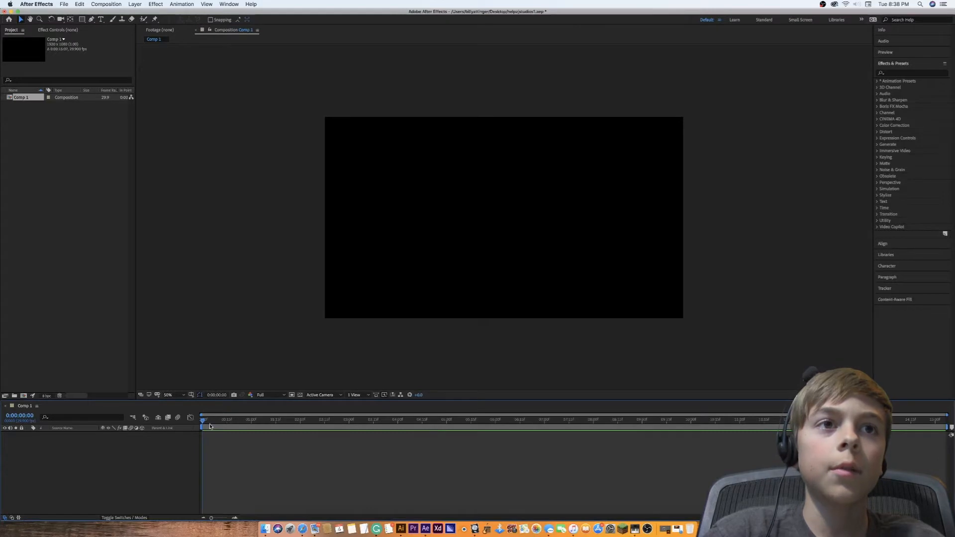
Set the composition viewer's magnification to Fit
scroll(522, 253, "up", 1)
scroll(522, 253, "down", 1)
scroll(522, 252, "up", 1)
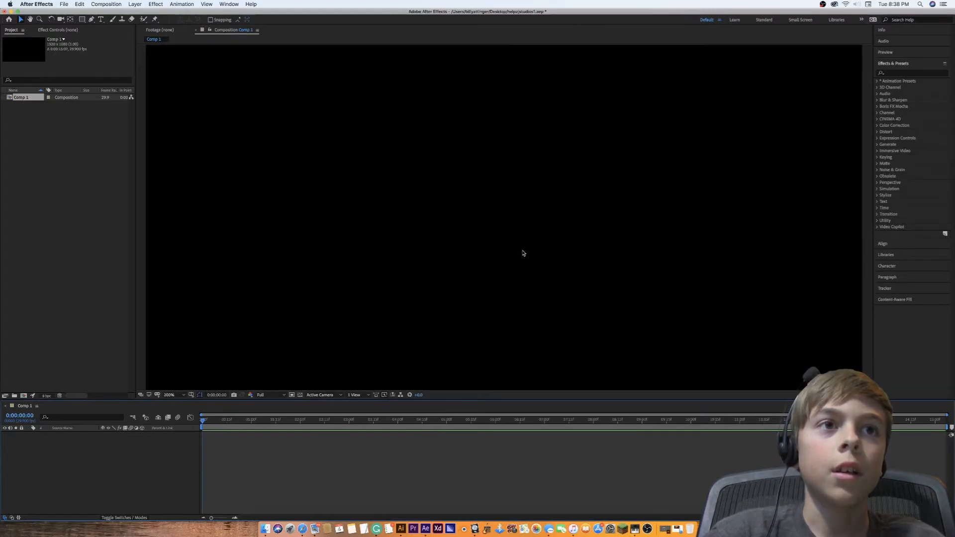
left_click(171, 395)
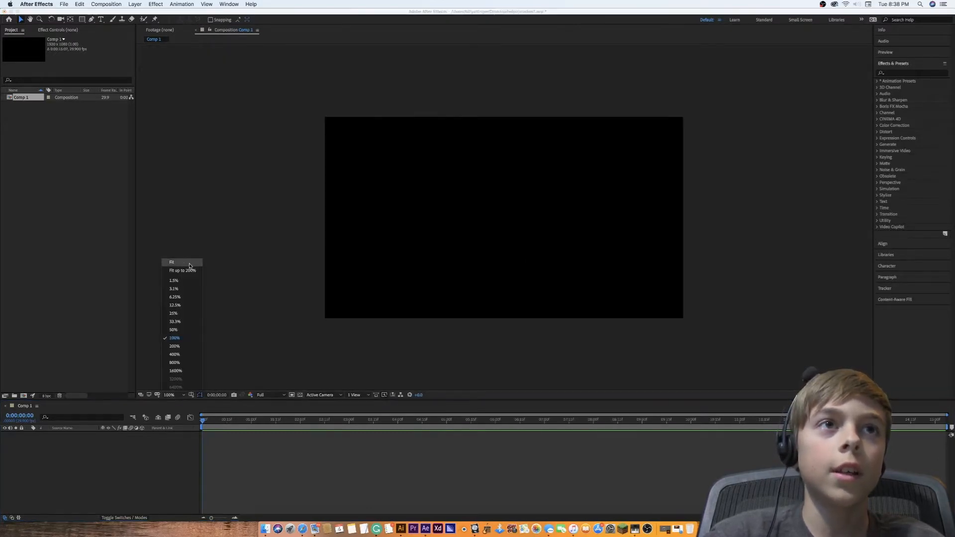
left_click(182, 264)
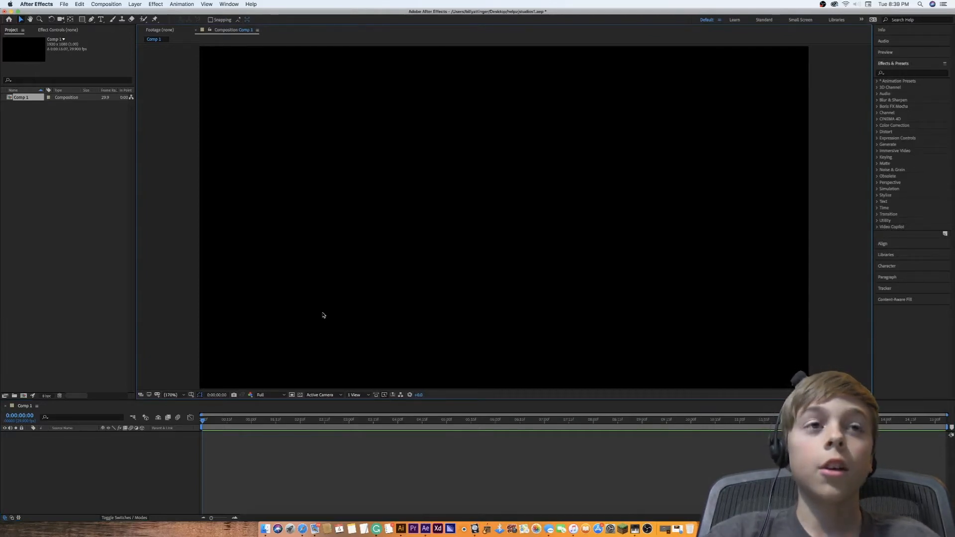
right_click(138, 469)
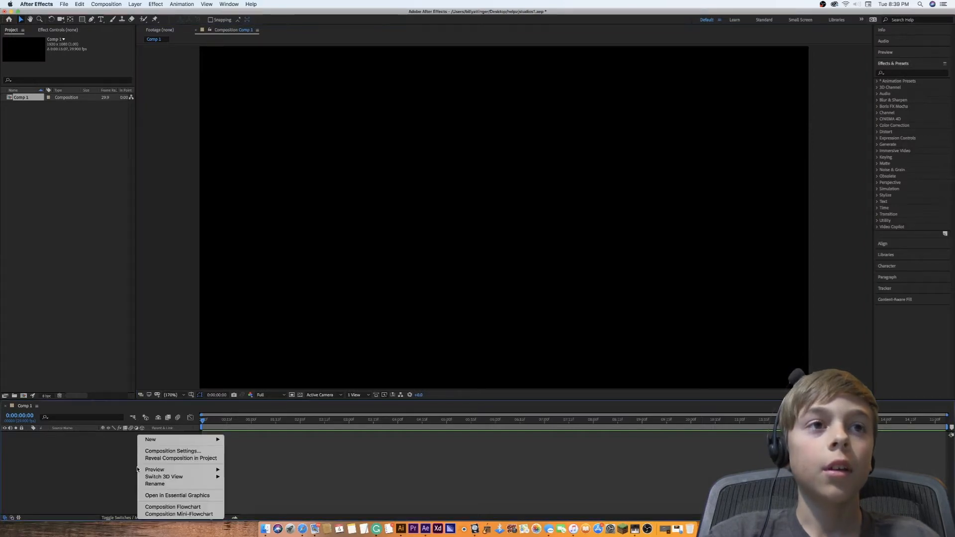
left_click(124, 463)
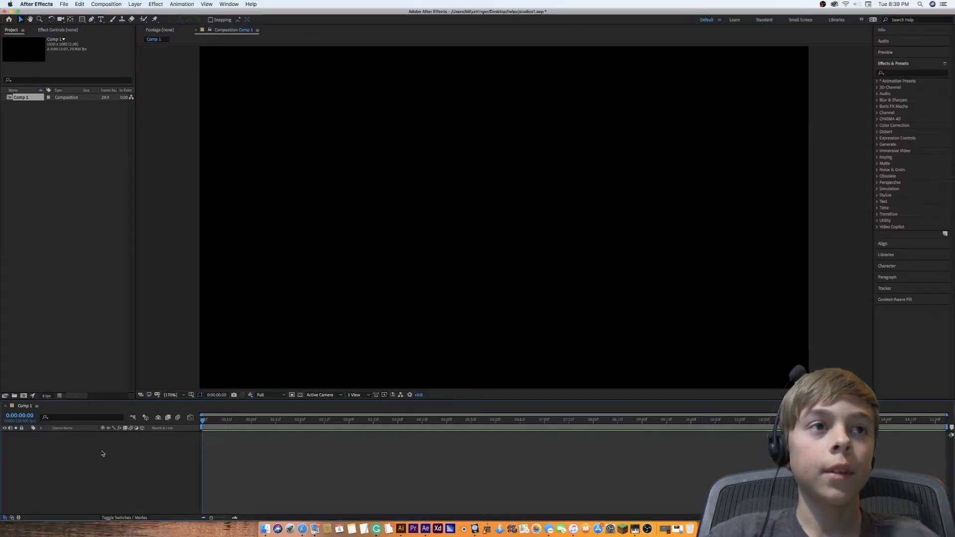
right_click(102, 435)
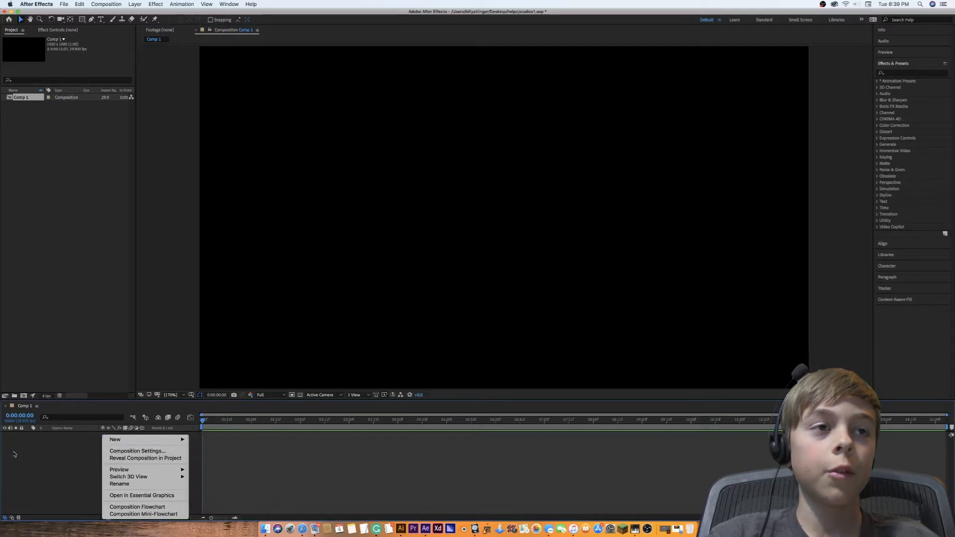
left_click(50, 453)
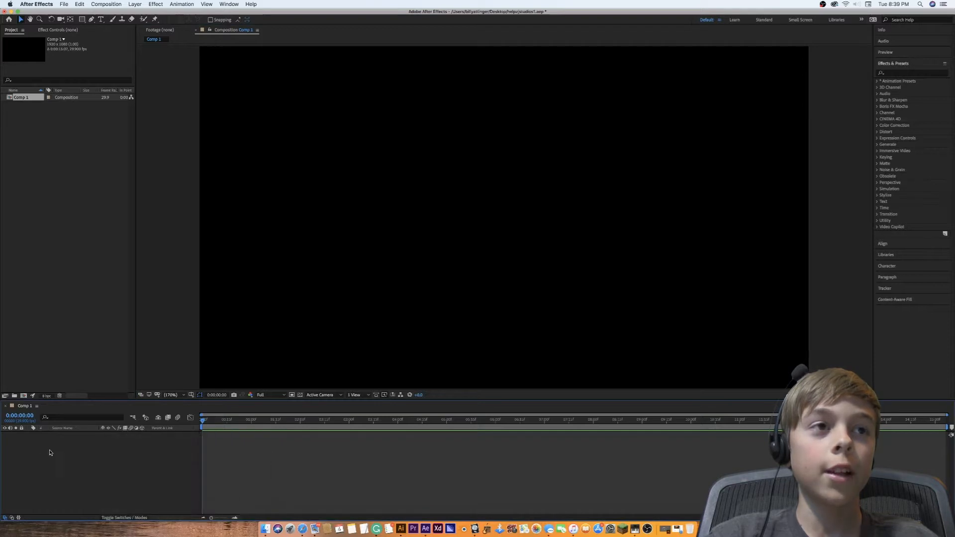
Add a new text layer reading "Test" and switch back to the Selection tool
right_click(91, 450)
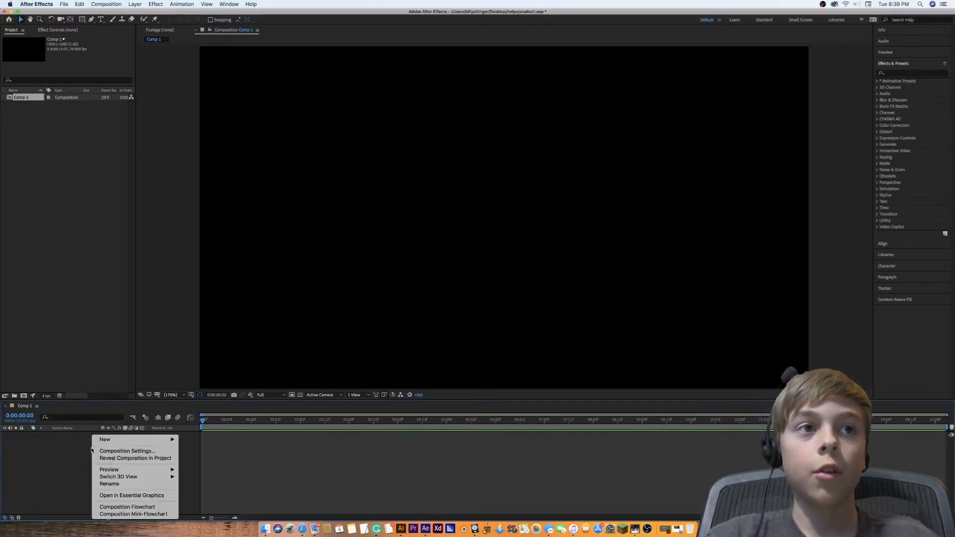
mouse_move(165, 440)
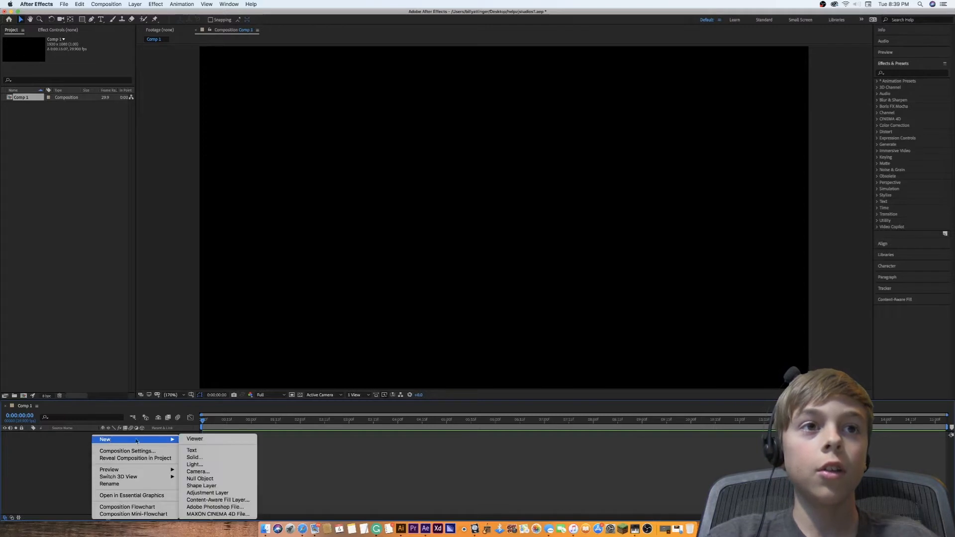
left_click(212, 454)
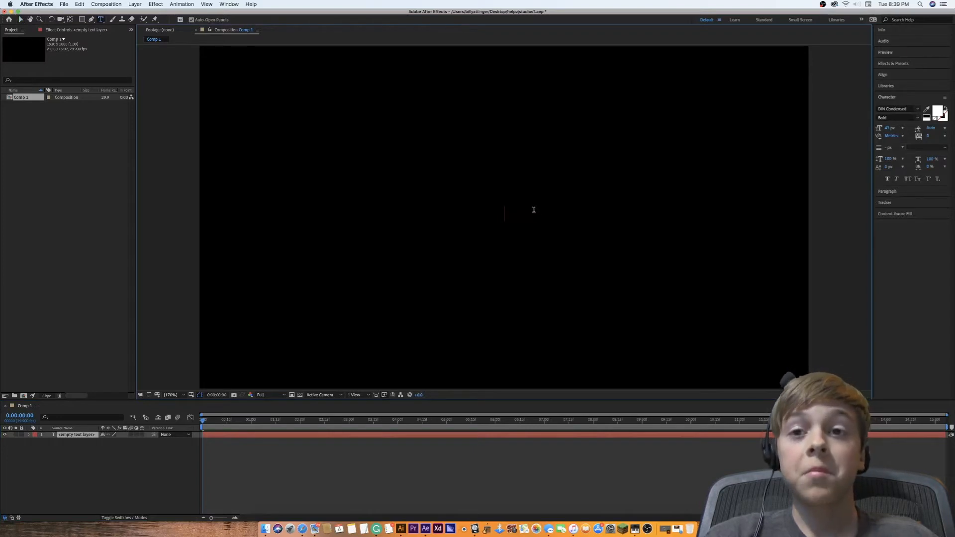
type("Test")
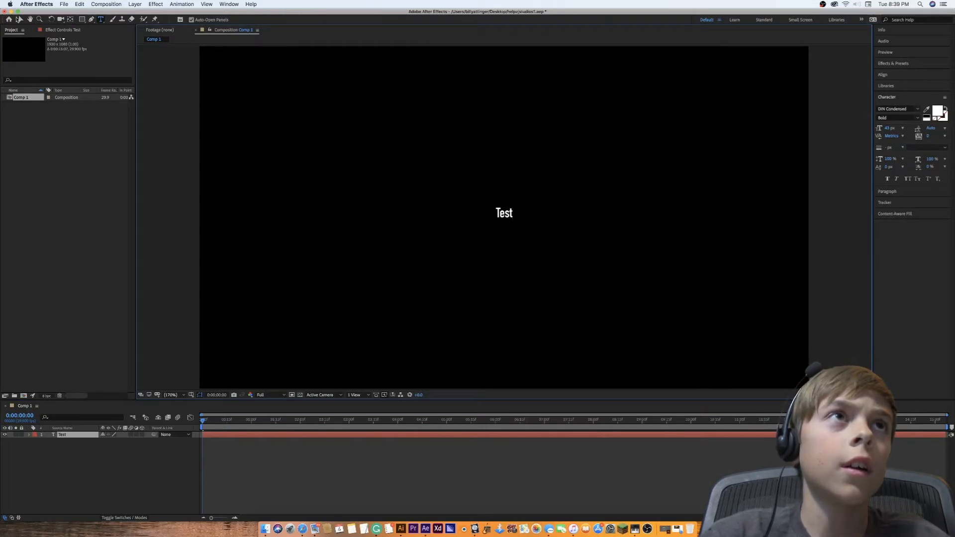
left_click(19, 19)
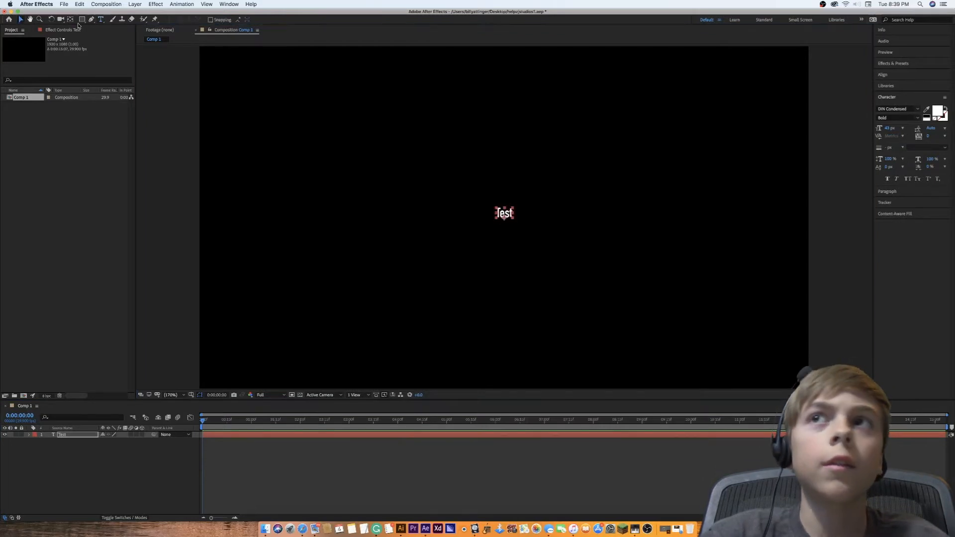
Set the text's font to Helvetica Neue and scale it up proportionally to about a third of the frame width
left_click(919, 110)
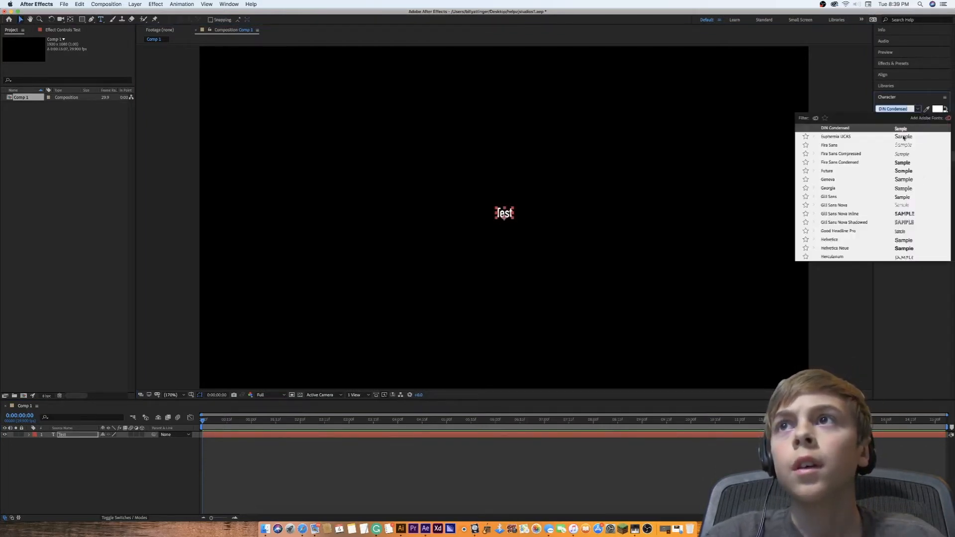
scroll(909, 177, "down", 3)
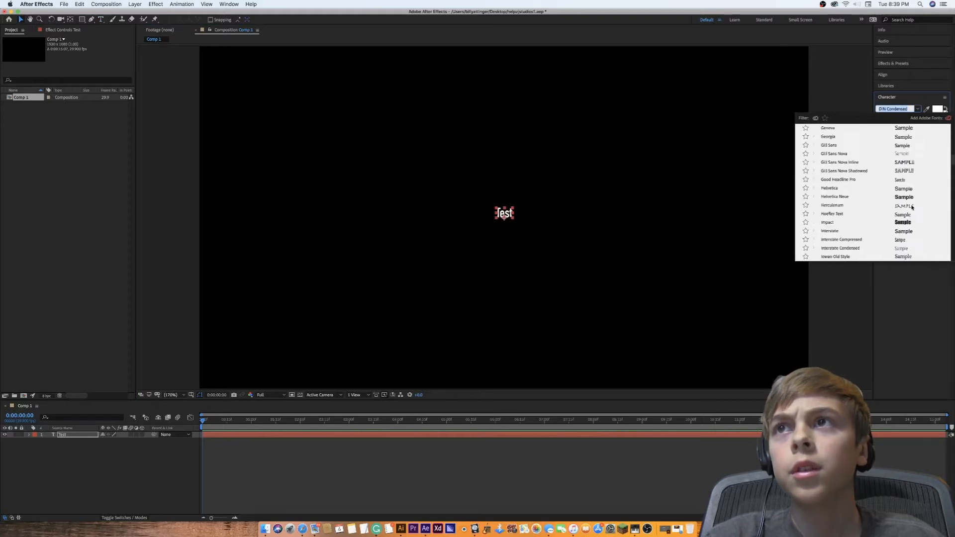
left_click(910, 197)
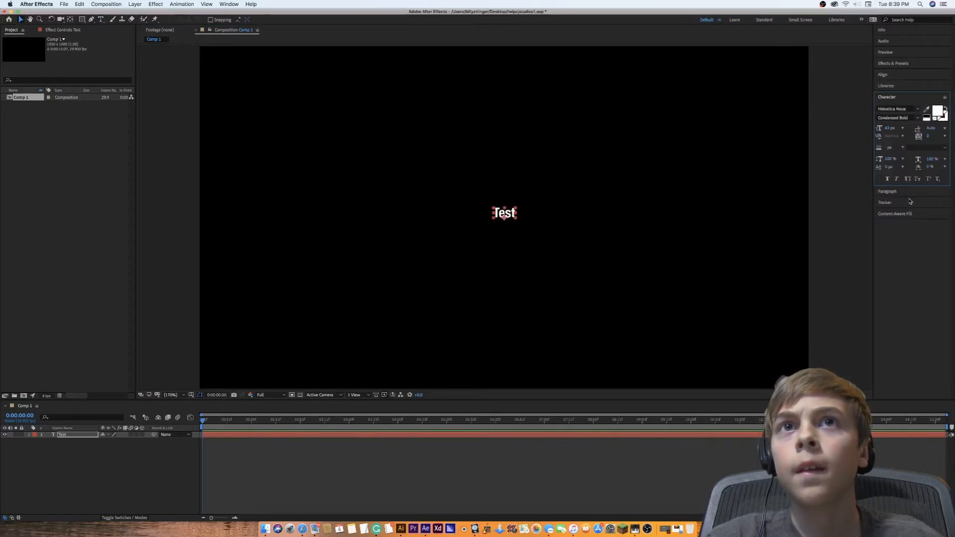
left_click_drag(518, 207, 646, 139)
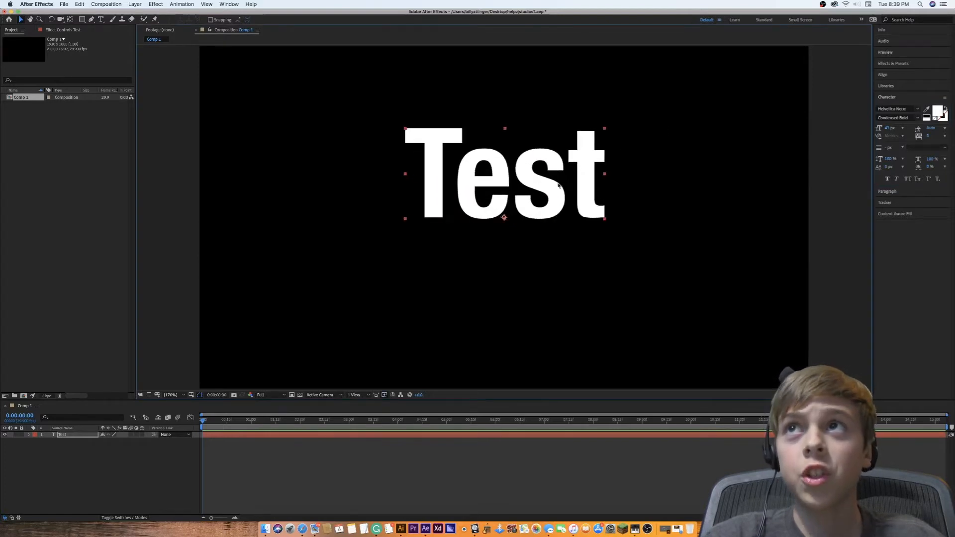
Center the Test text horizontally and vertically in the composition, and deselect it
left_click(887, 75)
left_click(893, 94)
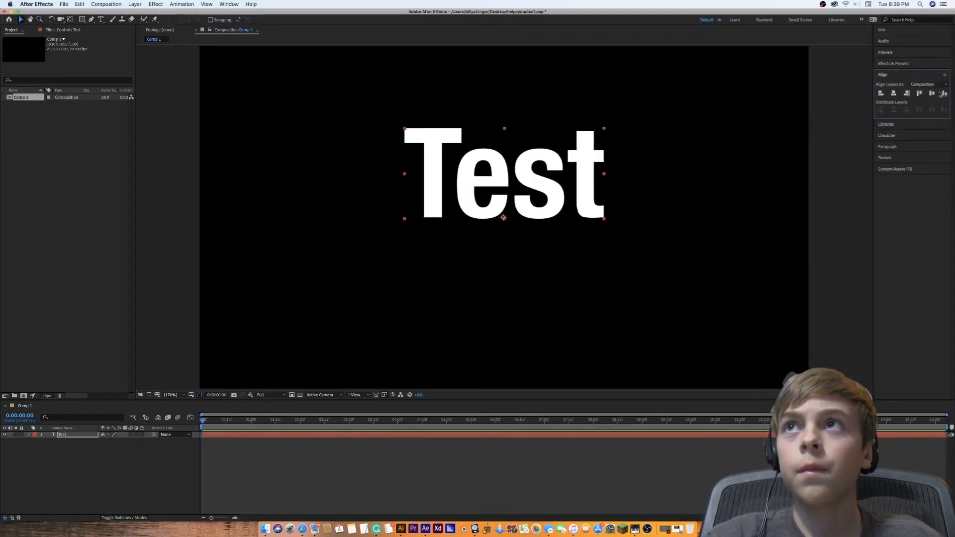
left_click(931, 94)
left_click(810, 277)
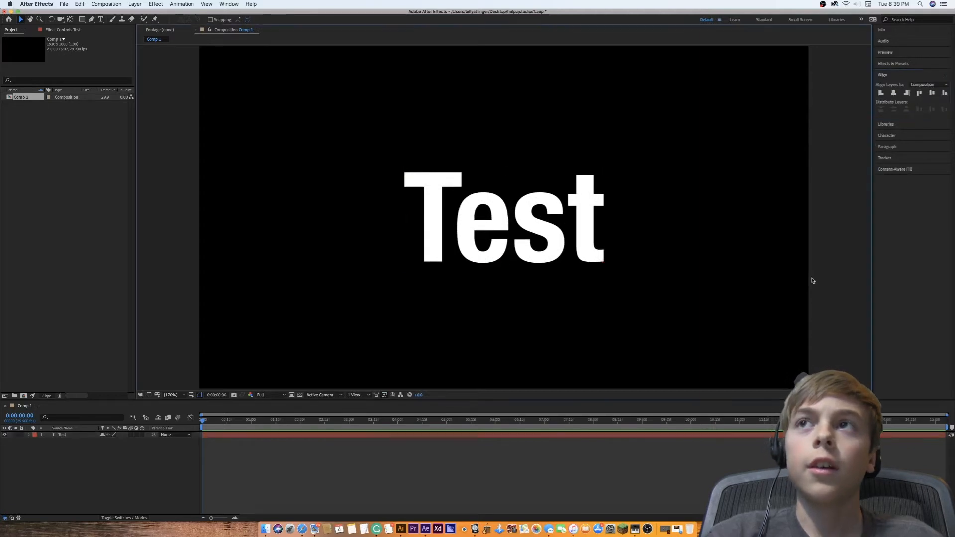
Try stretching the Test text taller and narrower from its corner, and undo the change
key("comma")
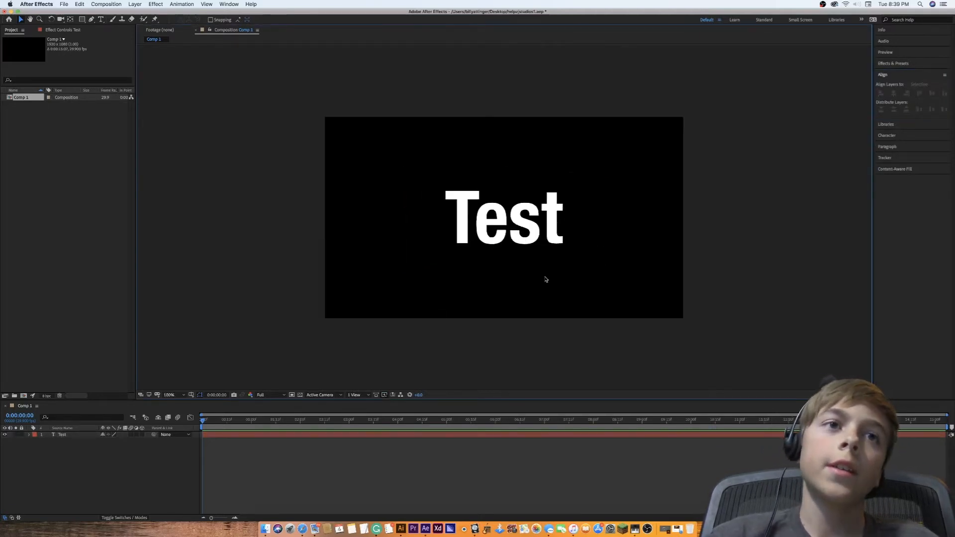
key("period")
key("comma")
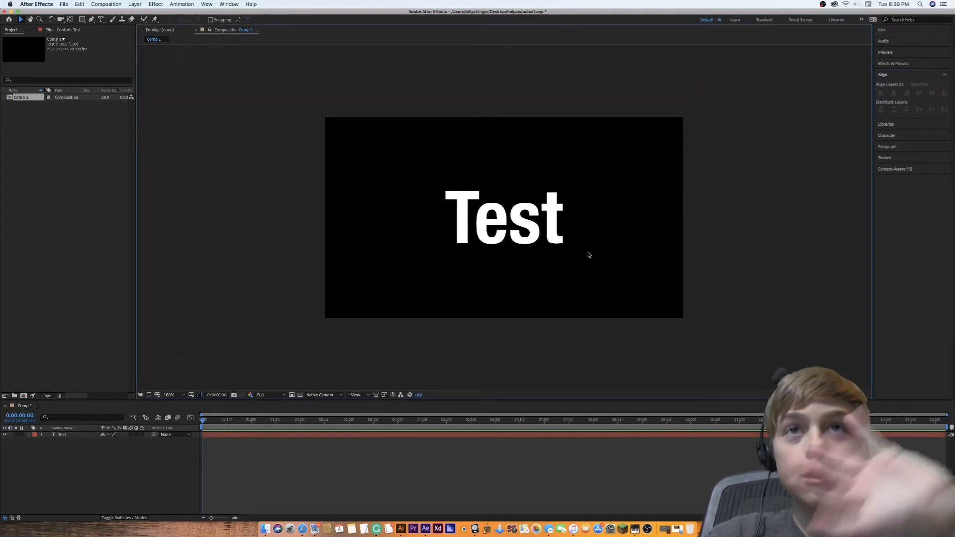
left_click(521, 231)
left_click_drag(563, 190, 558, 111)
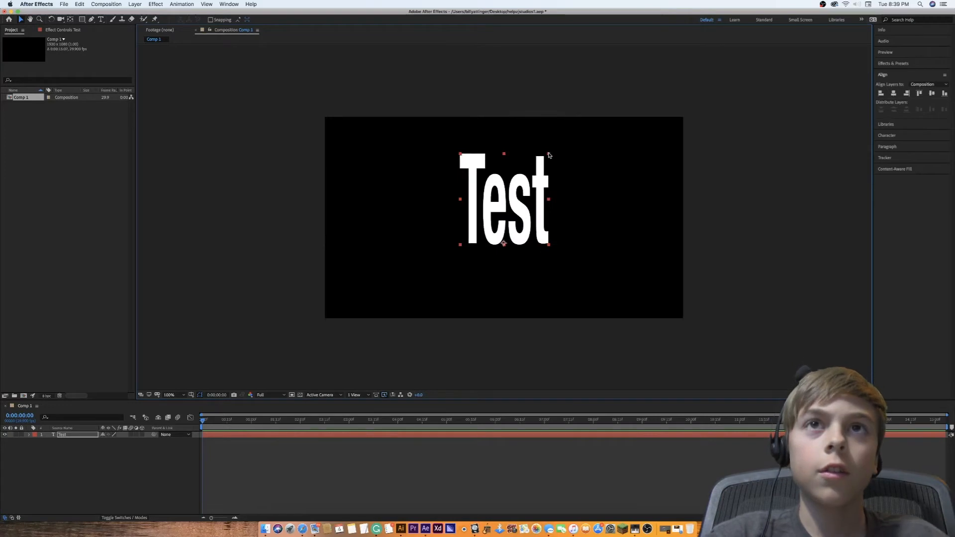
key("super+z")
left_click(601, 178)
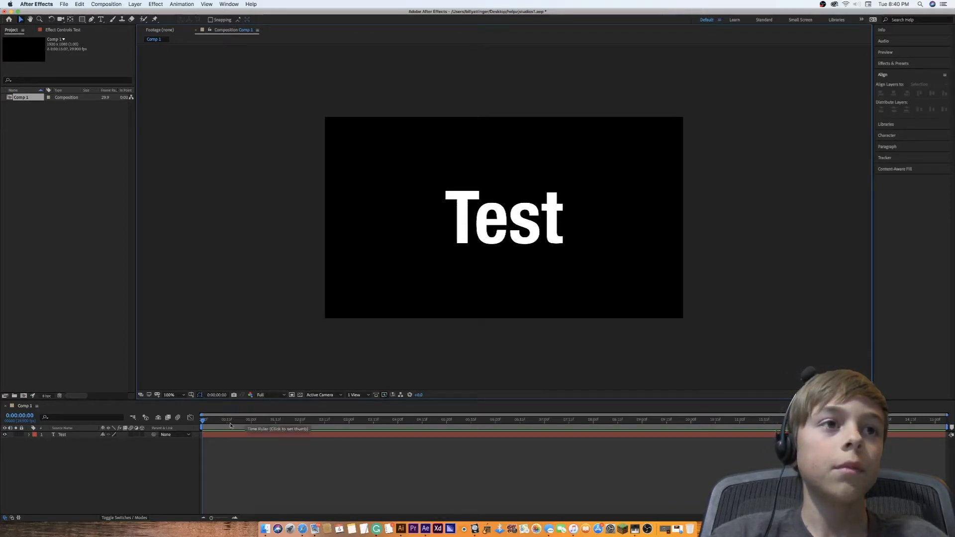
Make the Test layer 3D and move it slightly closer to the viewer along its Z axis
left_click(79, 436)
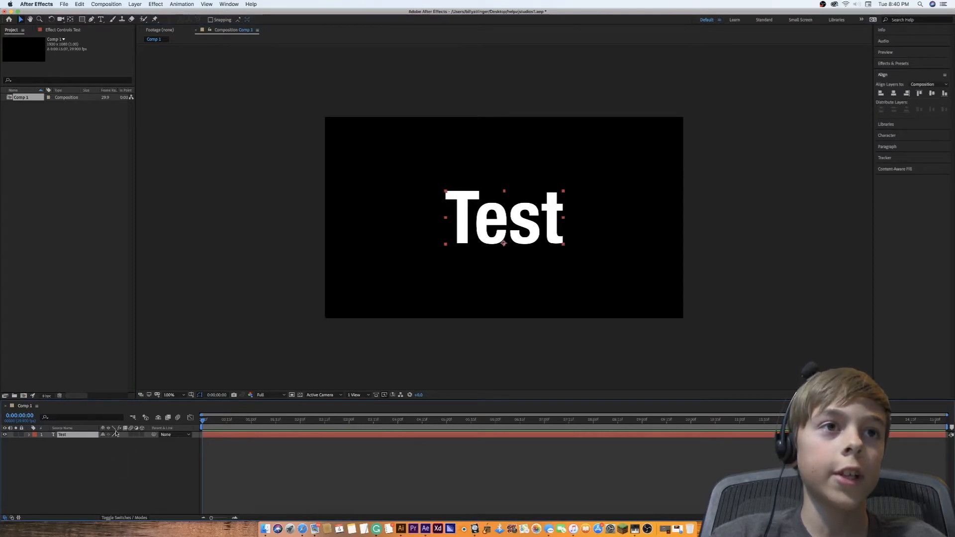
left_click(142, 436)
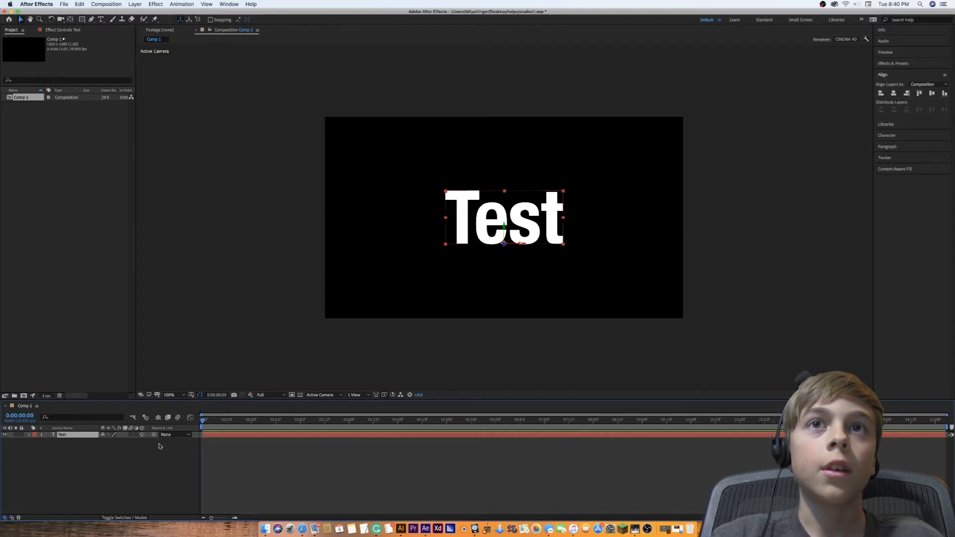
left_click_drag(504, 245, 485, 312)
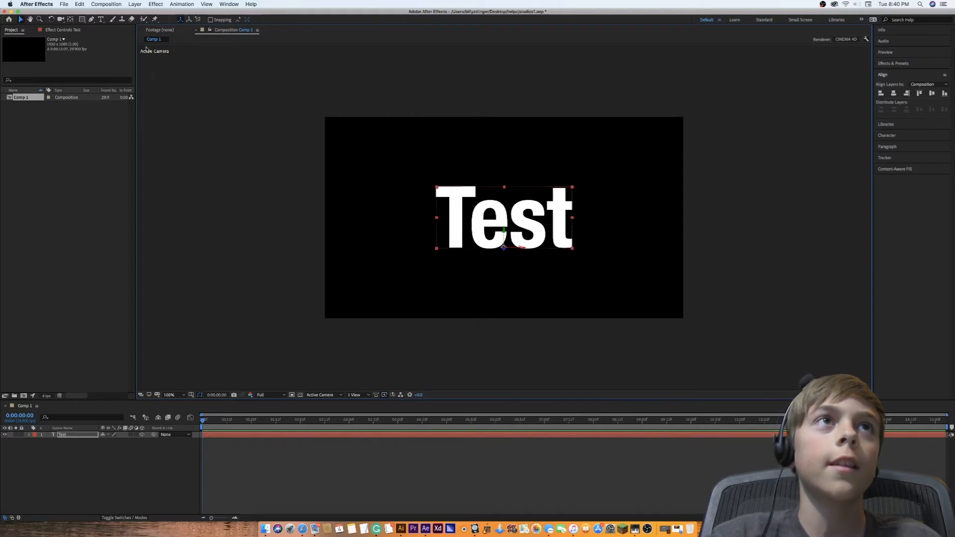
Add a new two-node camera layer with the 50mm preset
right_click(128, 437)
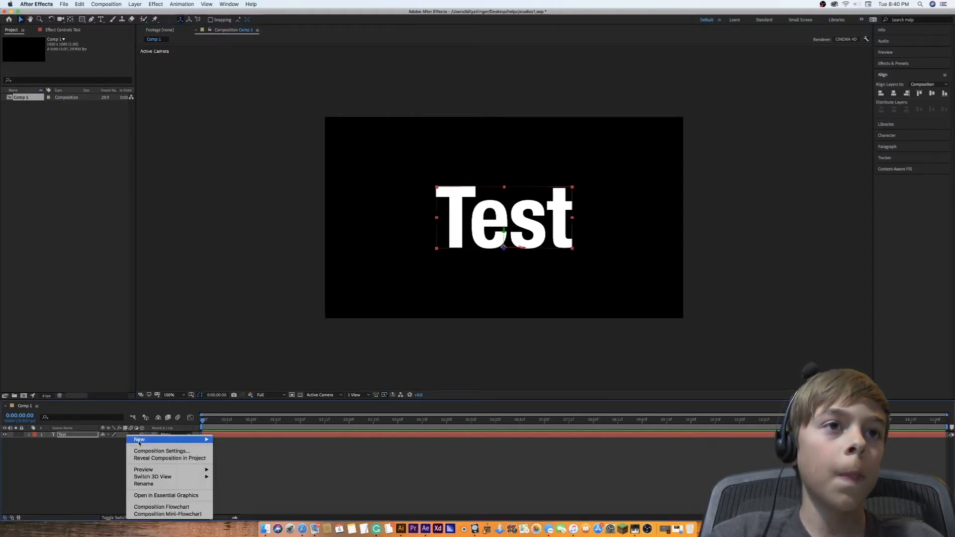
mouse_move(194, 439)
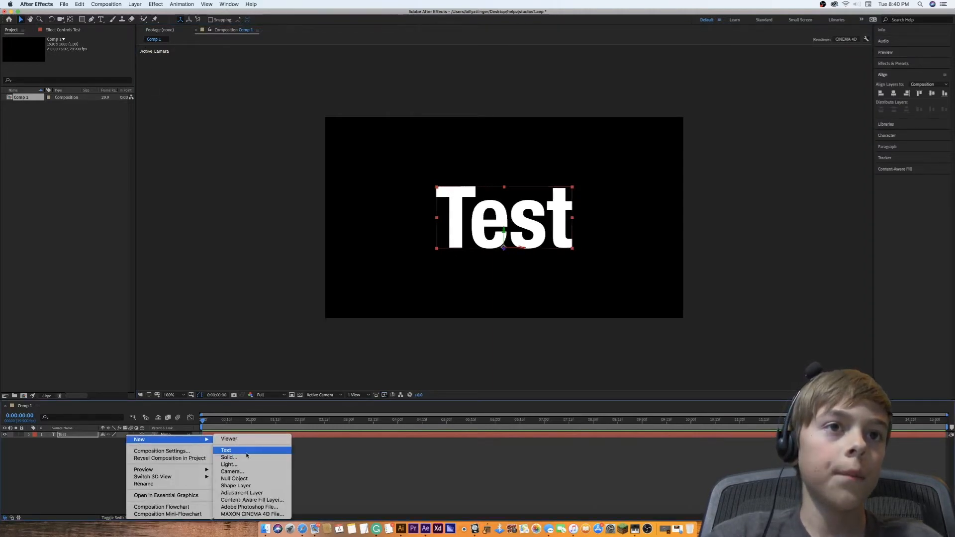
left_click(249, 472)
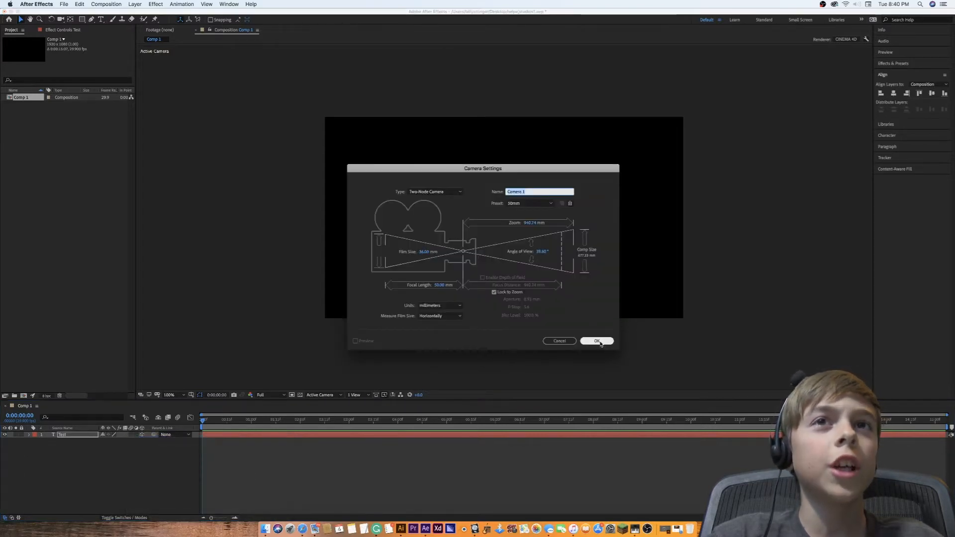
left_click(597, 341)
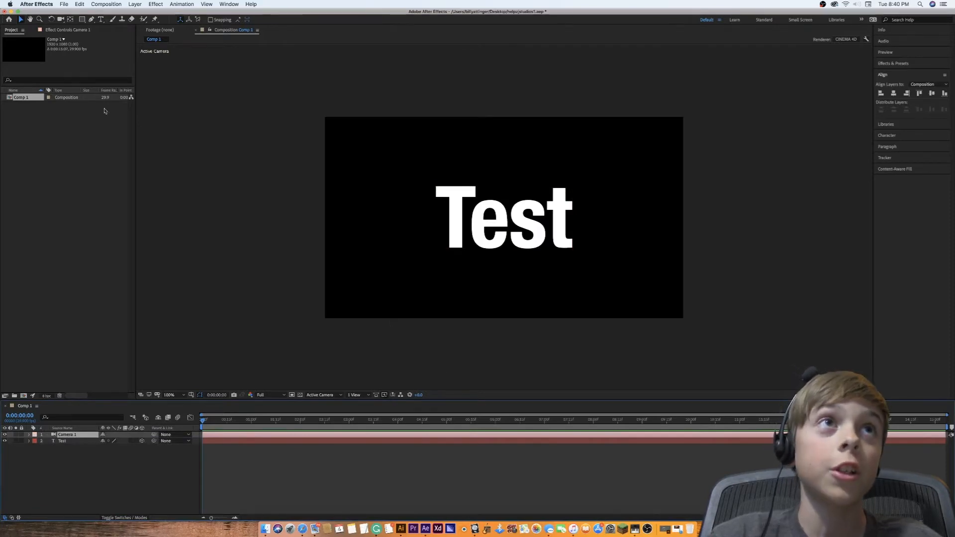
Try orbiting the camera slightly around the Test text, and deselect the camera layer
left_click(61, 19)
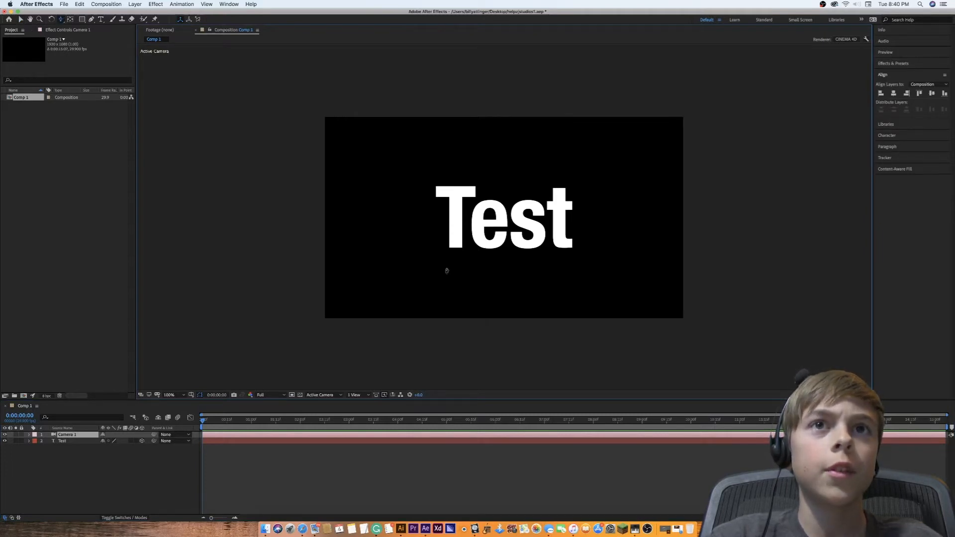
left_click_drag(452, 262, 471, 280)
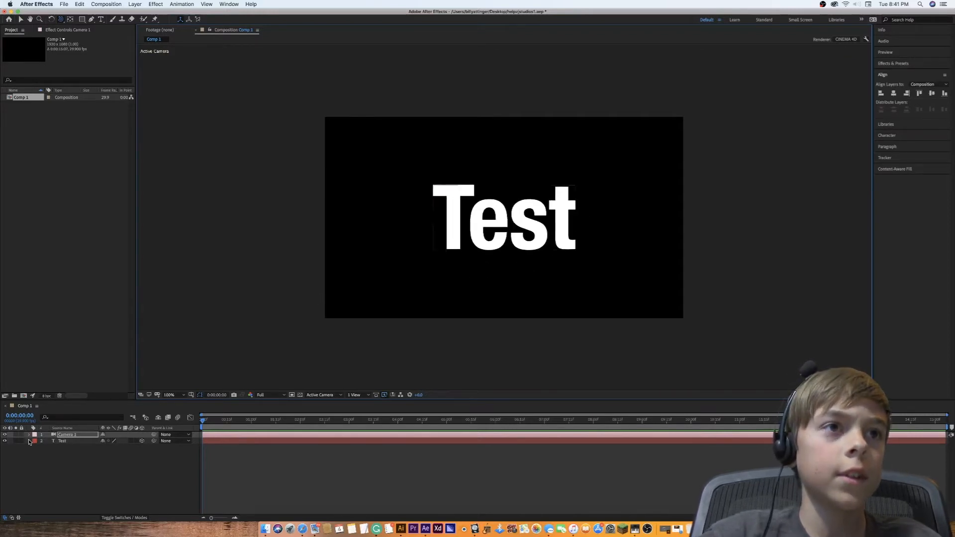
left_click(20, 19)
left_click(428, 267)
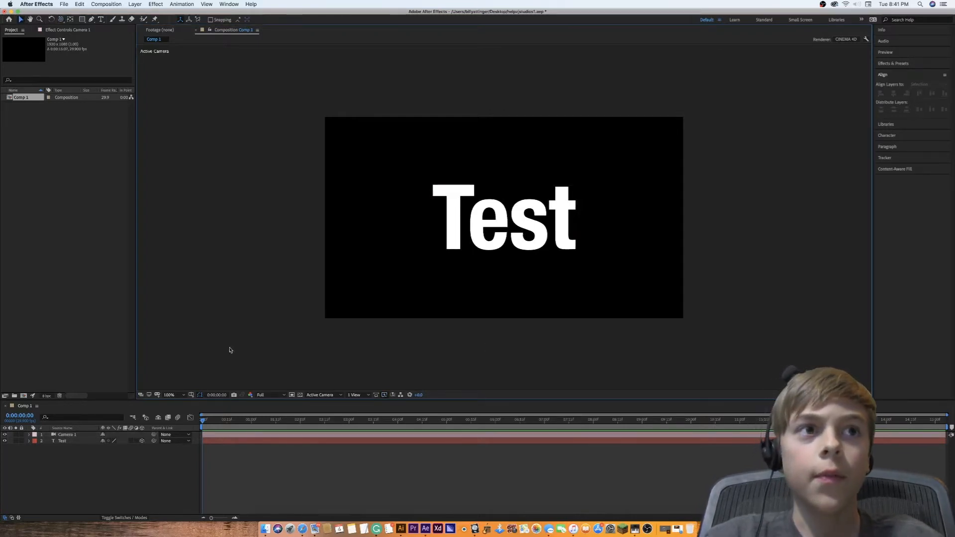
Select the camera layer and set the composition view magnification to Fit up to 200%
left_click(90, 434)
left_click(178, 395)
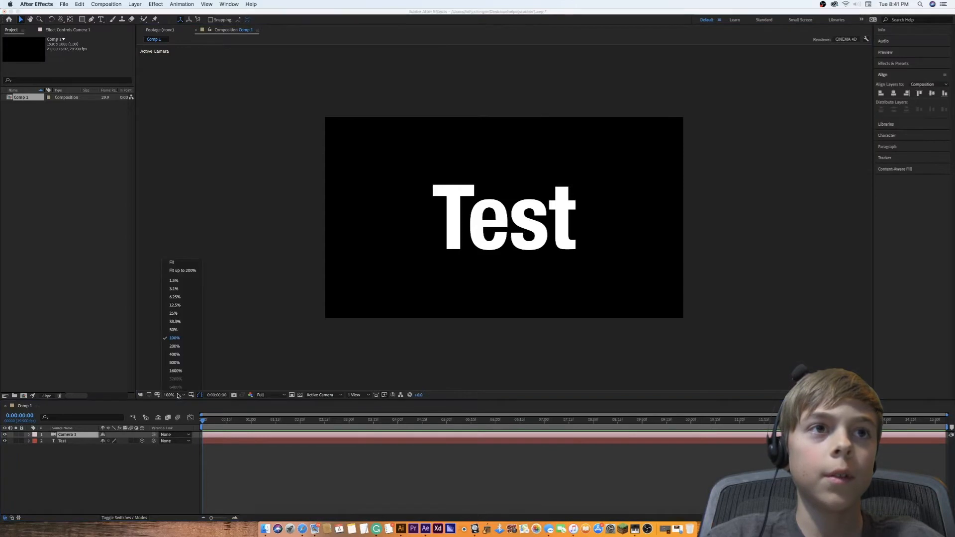
left_click(182, 271)
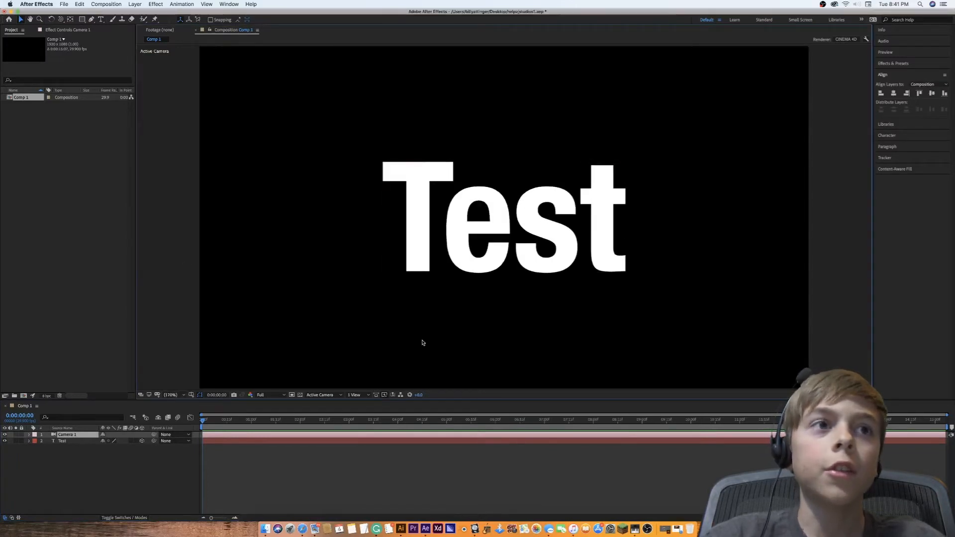
Orbit the camera until the Test text is seen nearly edge-on, and reset the camera's transform
key("c")
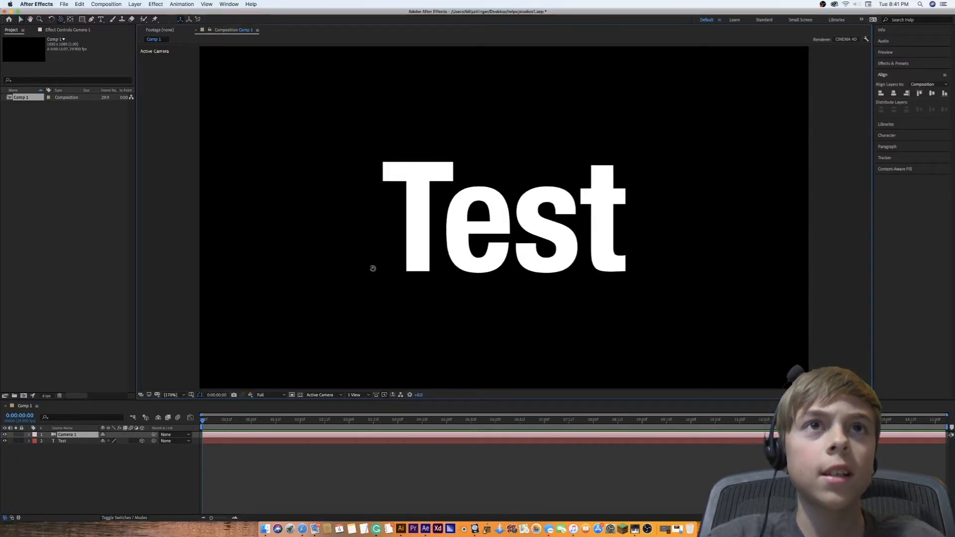
left_click_drag(373, 266, 415, 291)
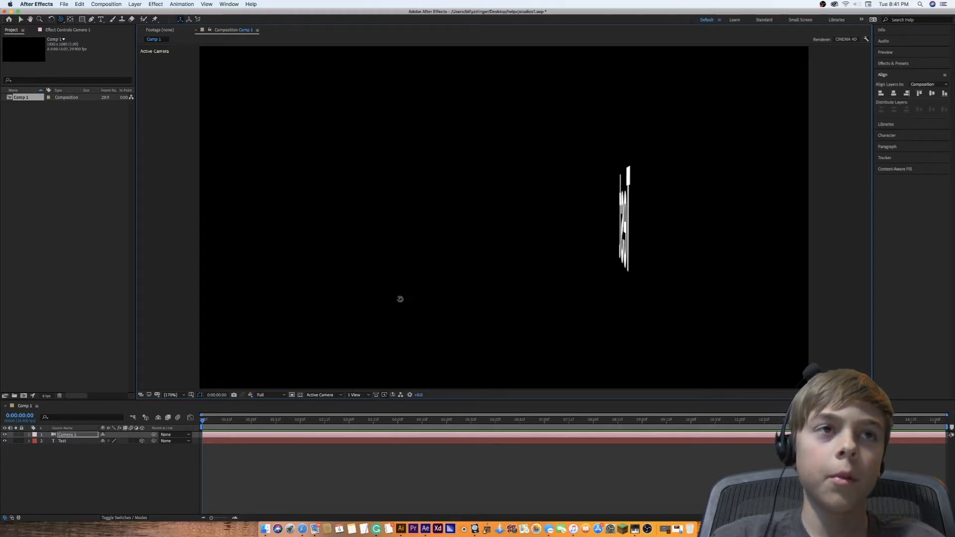
left_click(29, 436)
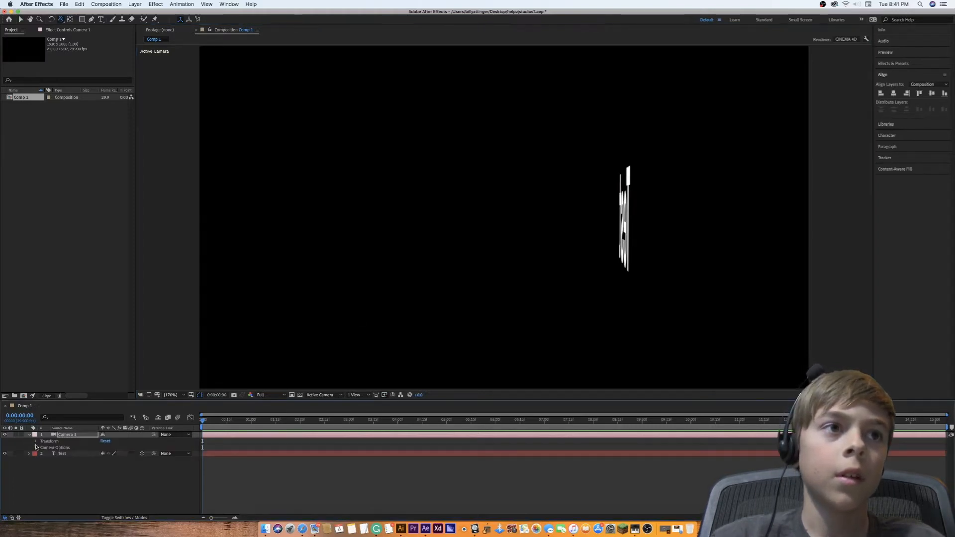
left_click(35, 441)
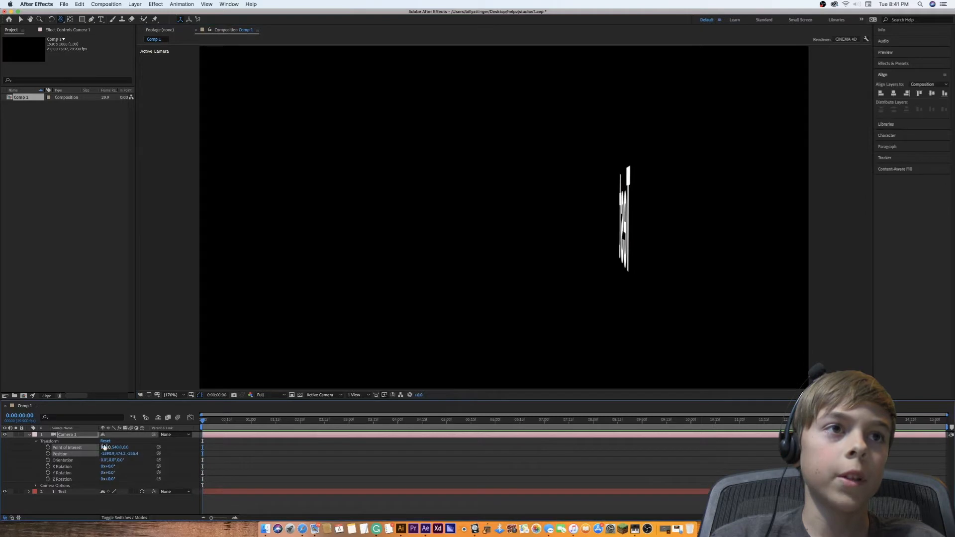
left_click(104, 441)
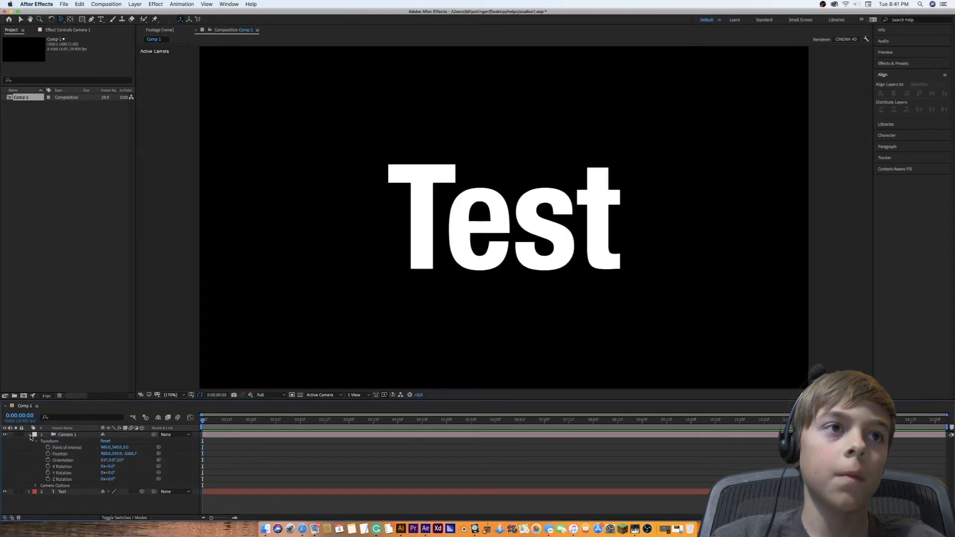
left_click(29, 436)
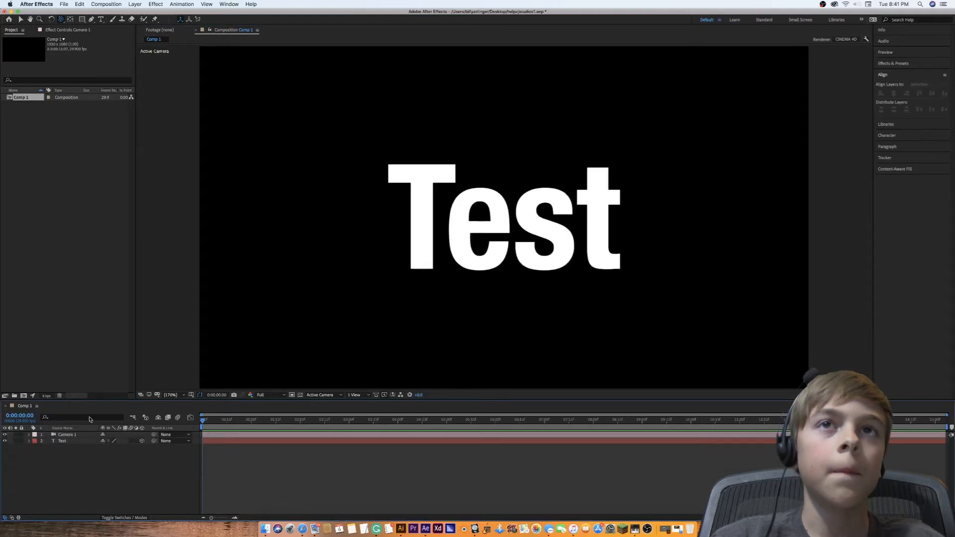
Set the Test layer's Extrusion Depth to 7.0 in its Geometry Options, leaving the Bevel Style at None
left_click(65, 443)
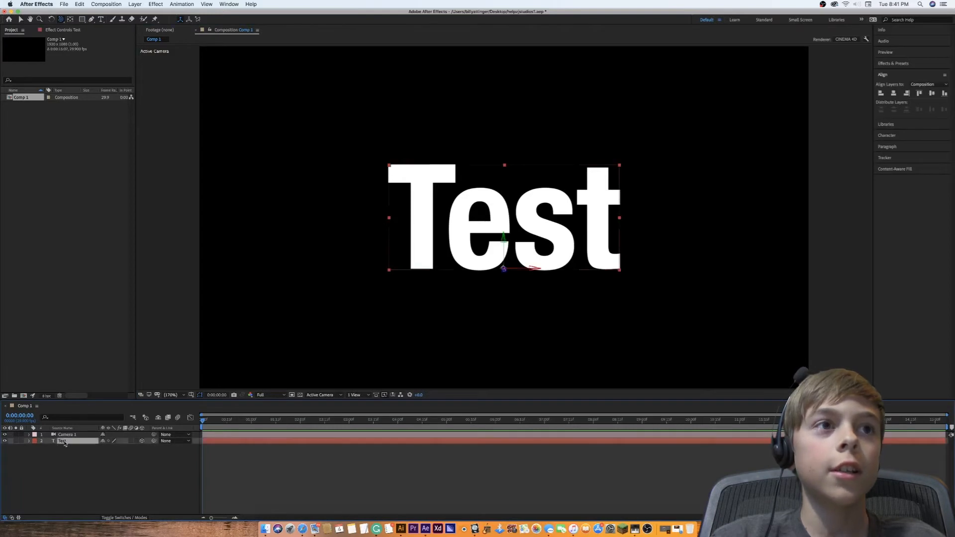
left_click(30, 442)
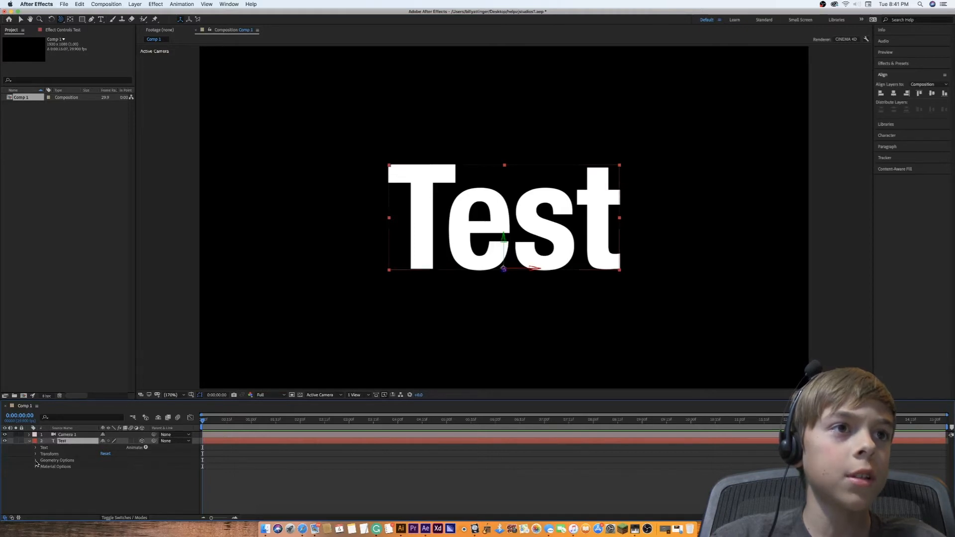
left_click(36, 460)
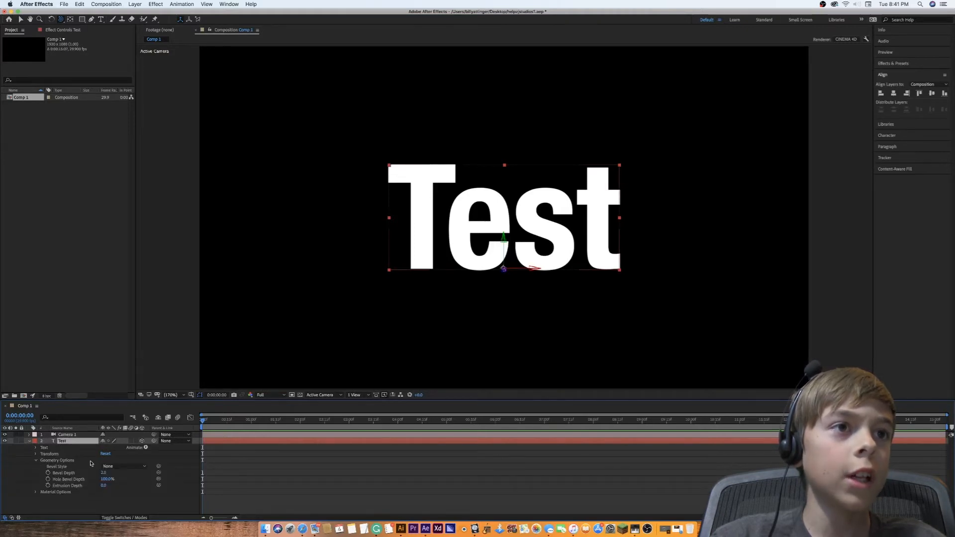
left_click(109, 466)
left_click(113, 467)
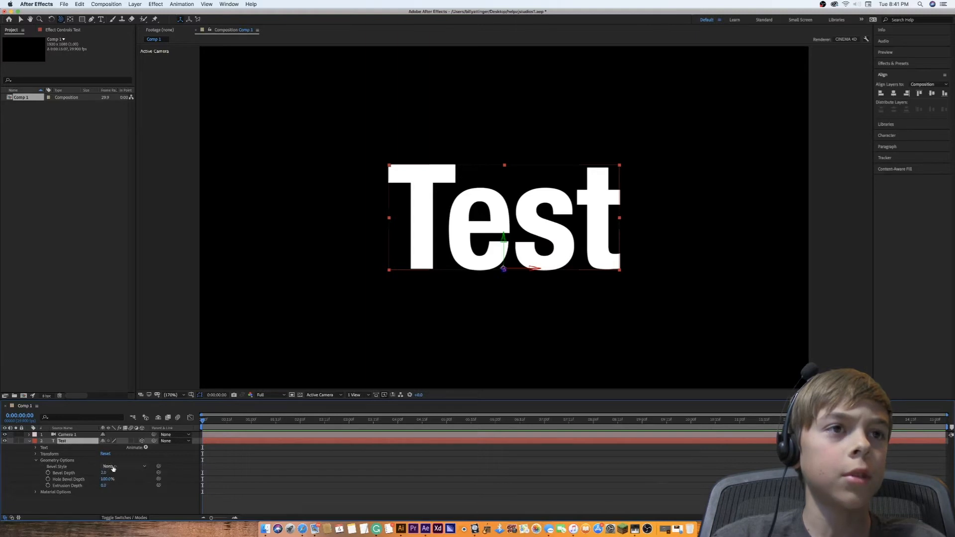
left_click(112, 468)
left_click(112, 468)
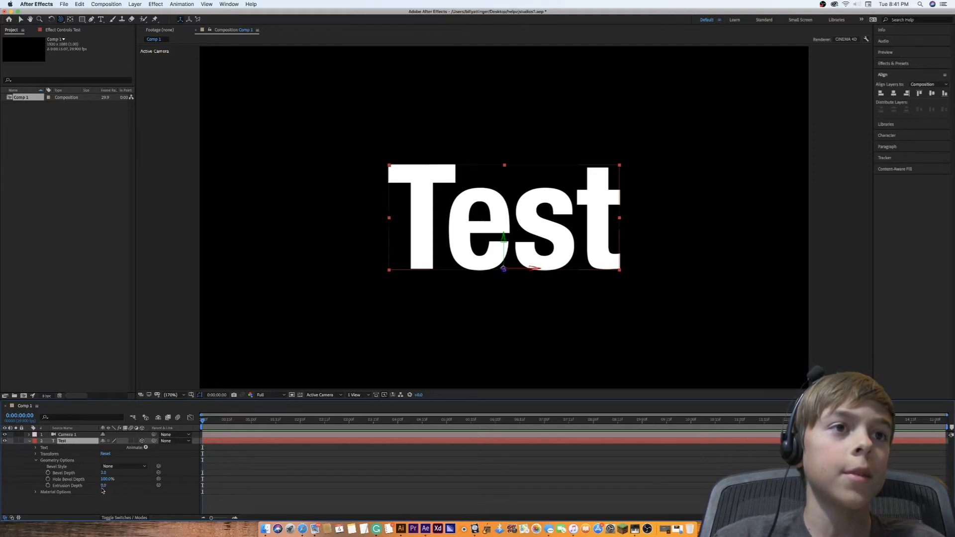
left_click_drag(136, 485, 269, 486)
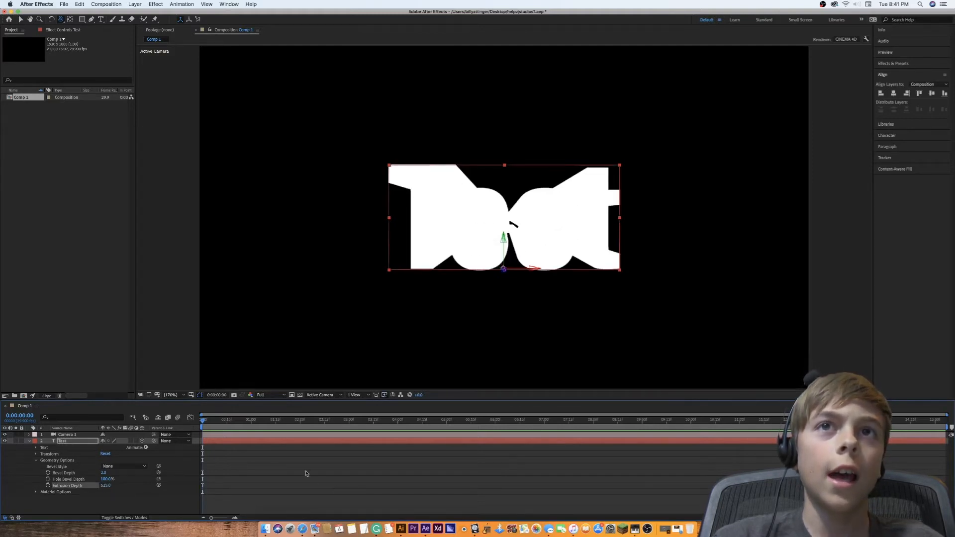
left_click_drag(106, 485, 106, 486)
Orbit the camera to check the extruded text from an angle, and reset the camera's transform
left_click_drag(428, 378, 467, 363)
left_click_drag(598, 358, 524, 353)
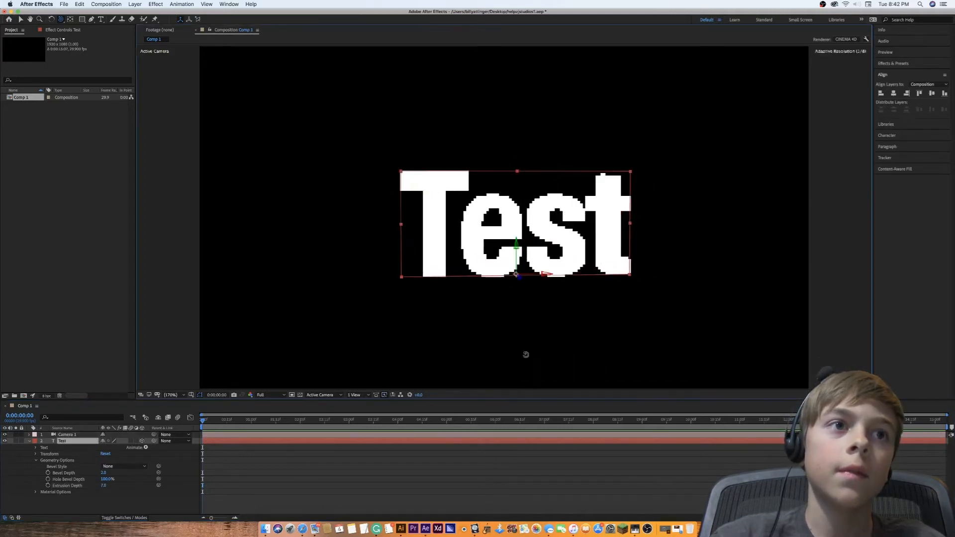
left_click(29, 435)
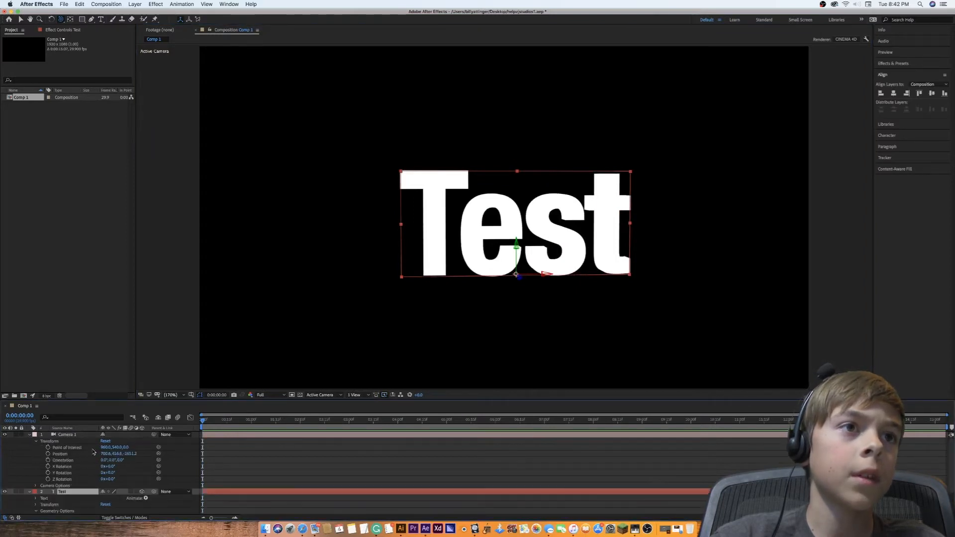
left_click(107, 441)
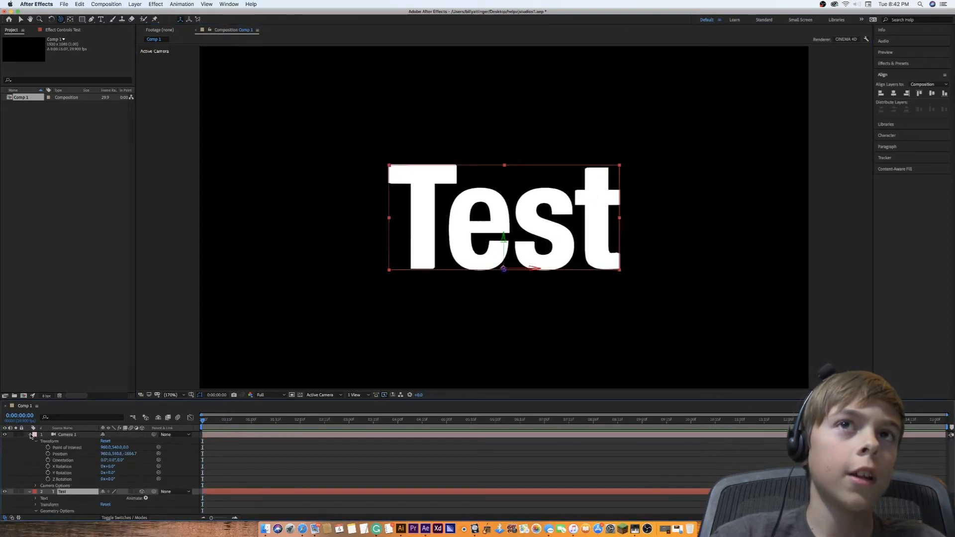
left_click(30, 434)
Deselect the Test layer and add a white Spot light with 100% intensity, a 90° cone angle and shadow casting
left_click(21, 20)
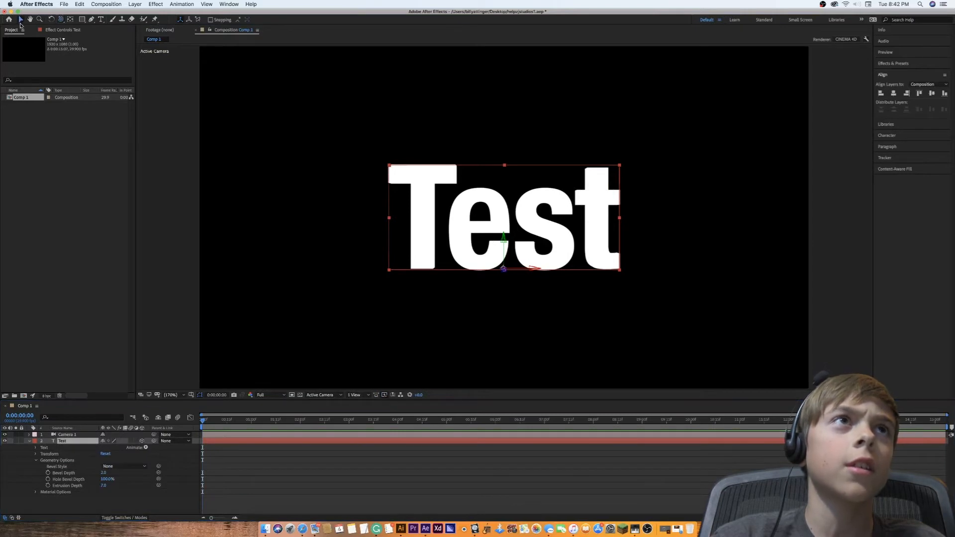
left_click(265, 211)
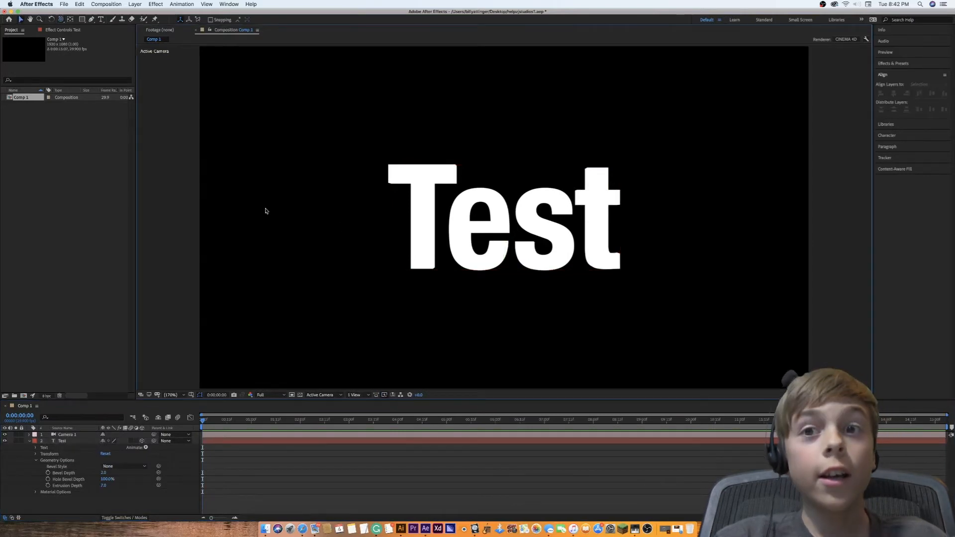
left_click(29, 441)
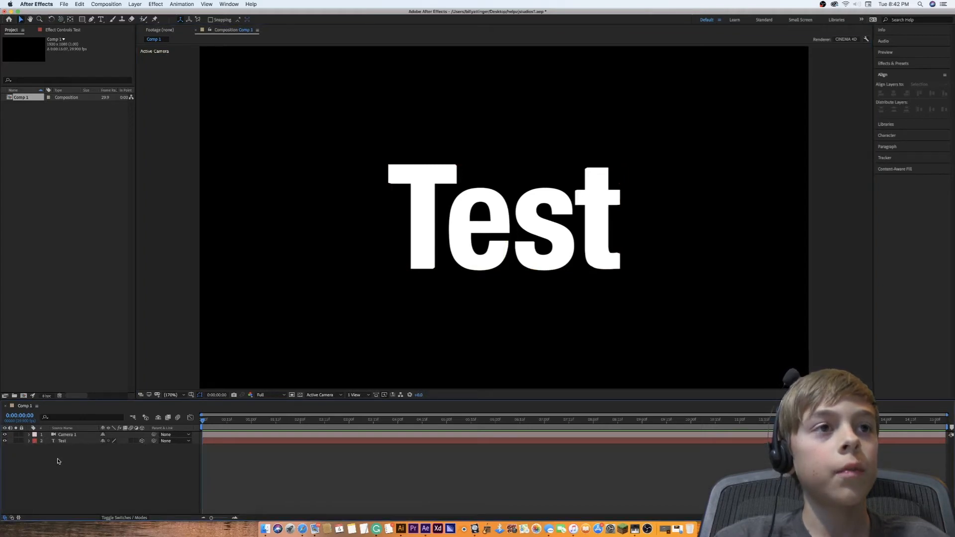
right_click(61, 435)
mouse_move(77, 442)
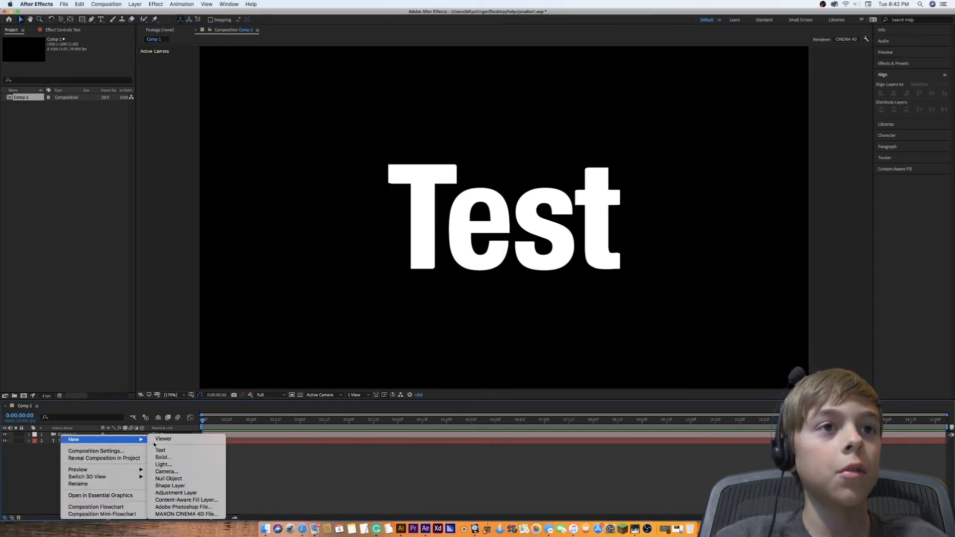
left_click(163, 464)
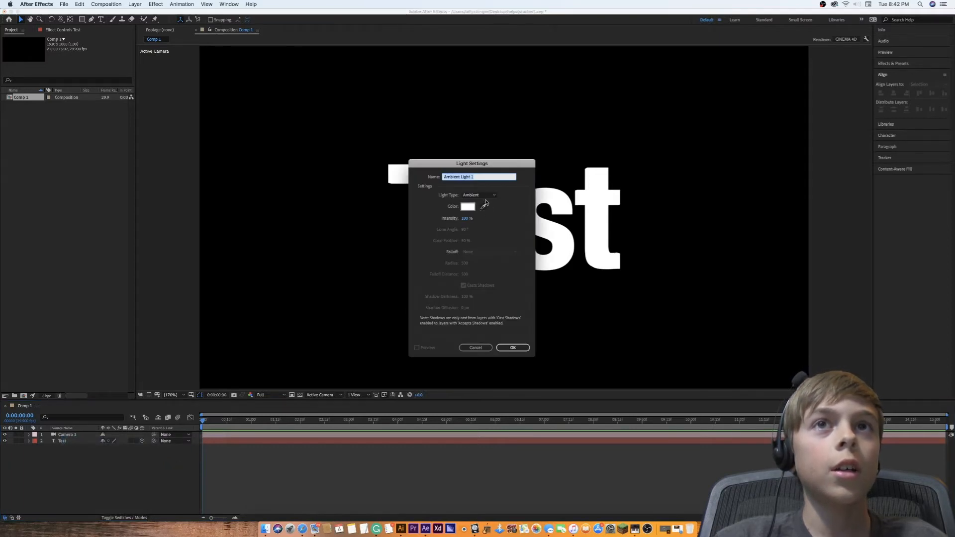
left_click(483, 195)
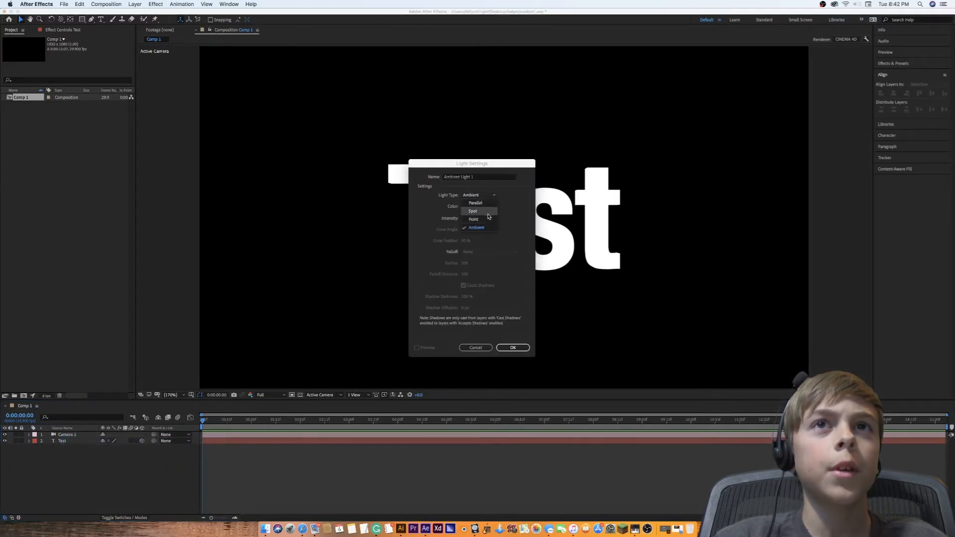
left_click(488, 221)
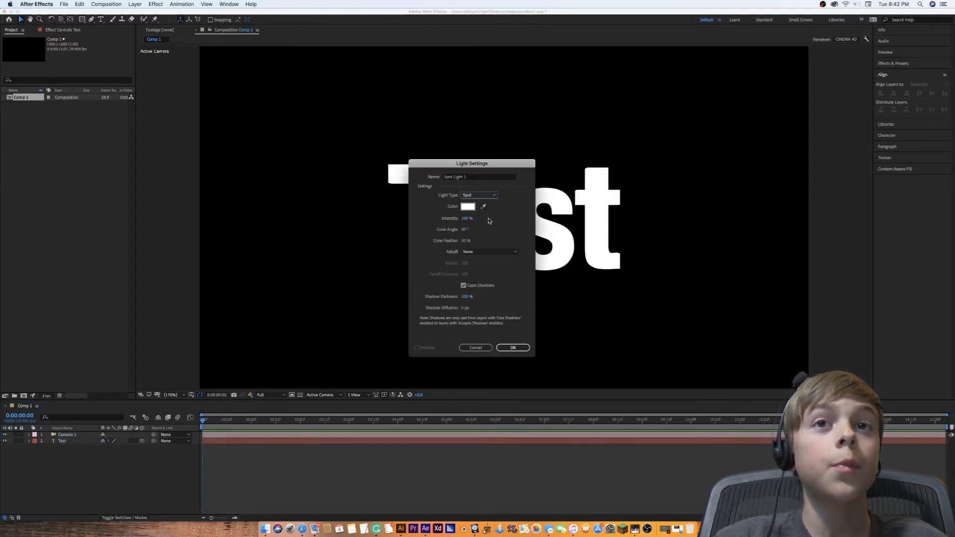
left_click(512, 348)
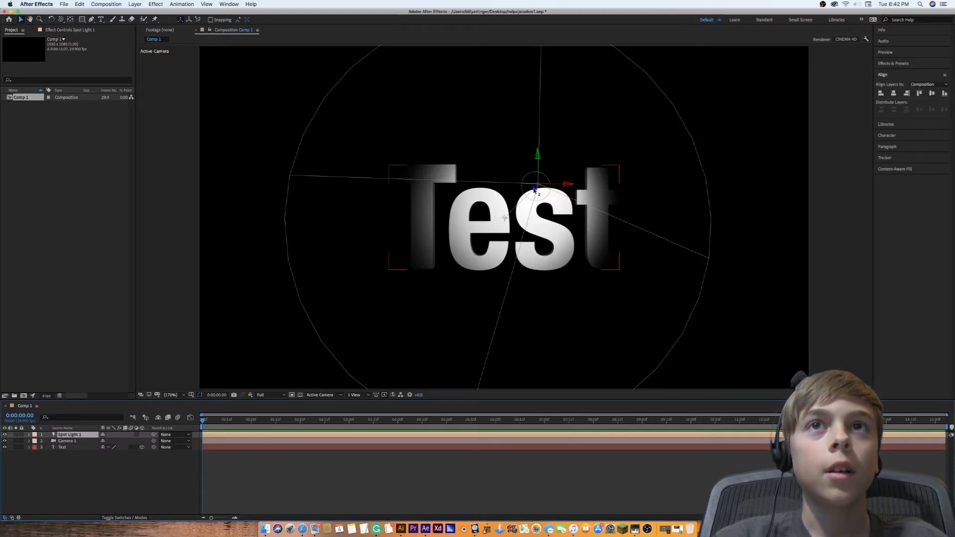
Pull the spot light back from the text along its Z axis to light the whole word, and shift the Test text slightly up
mouse_move(534, 189)
left_mouse_down()
mouse_move(607, 127)
mouse_move(631, 138)
mouse_move(614, 166)
left_mouse_up()
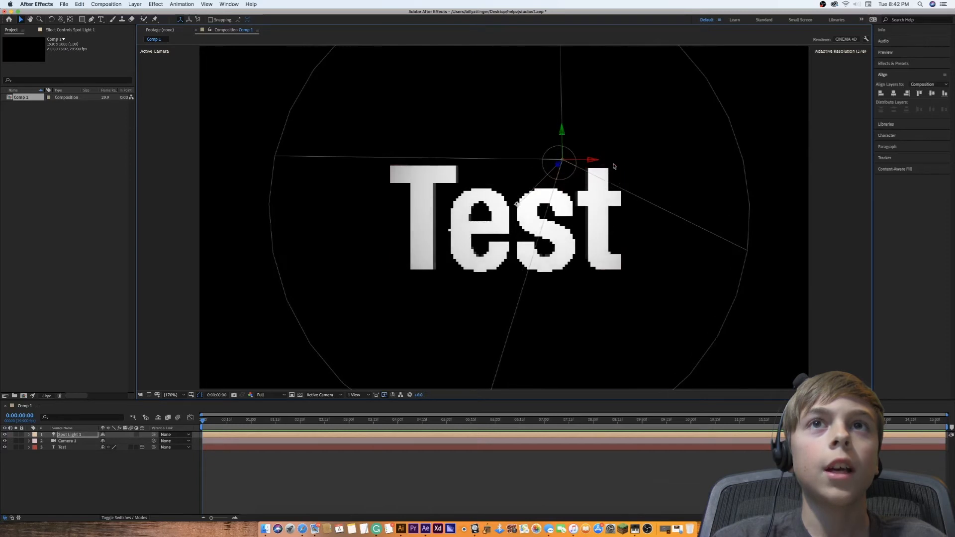
left_click_drag(518, 204, 521, 195)
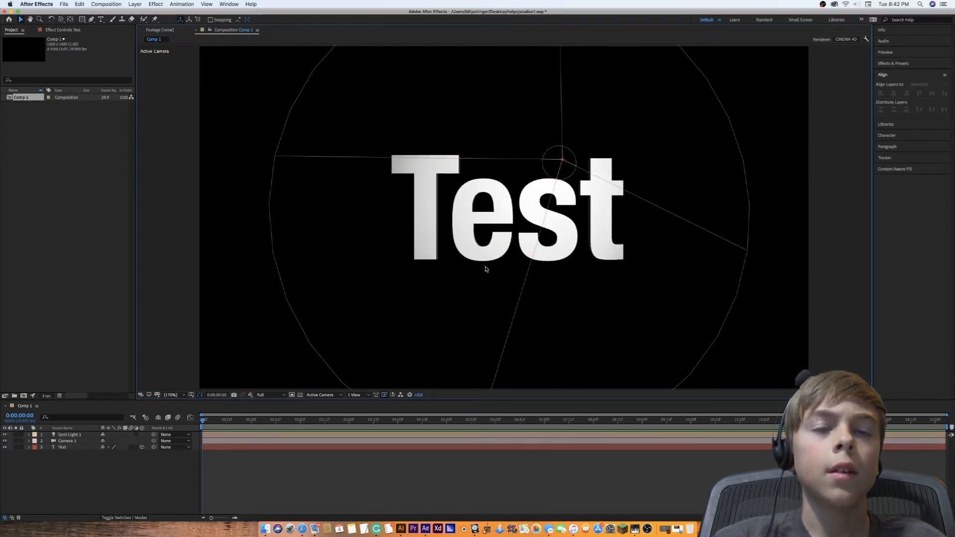
Orbit the camera to the side of the lit text and back to a nearly frontal view to inspect the lighting
key("c")
left_click_drag(499, 277, 569, 278)
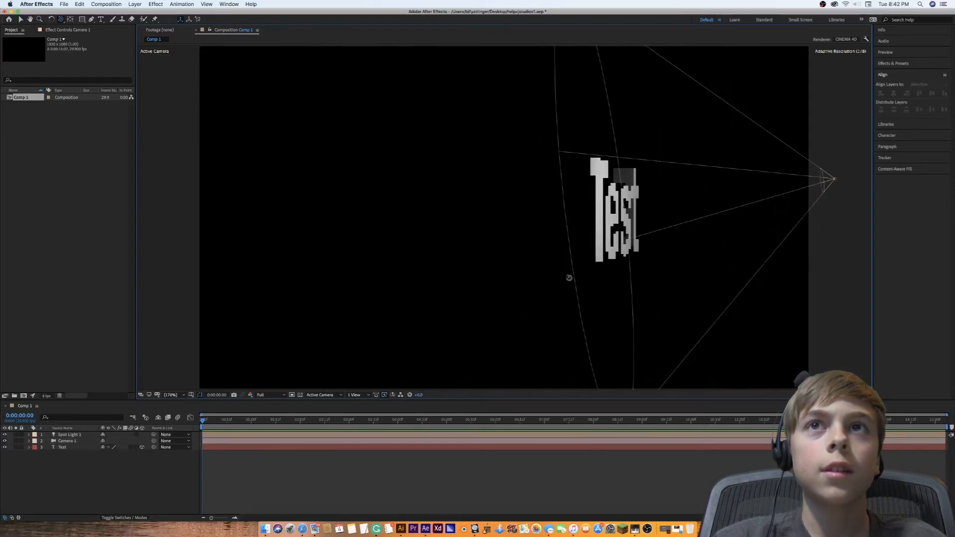
left_click_drag(729, 231, 633, 230)
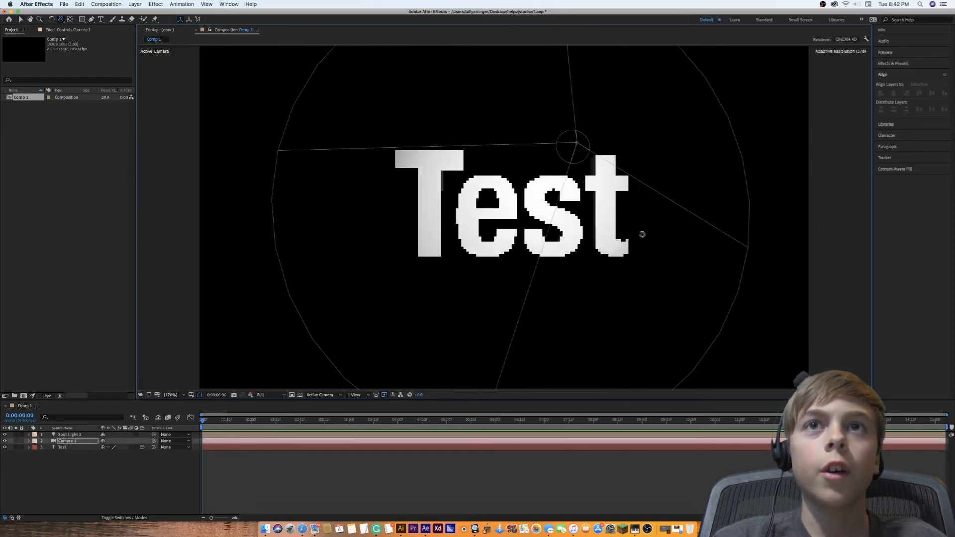
Add a white Ambient light with its intensity lowered to about 20%, and orbit around the text to check its sides
right_click(61, 493)
mouse_move(109, 439)
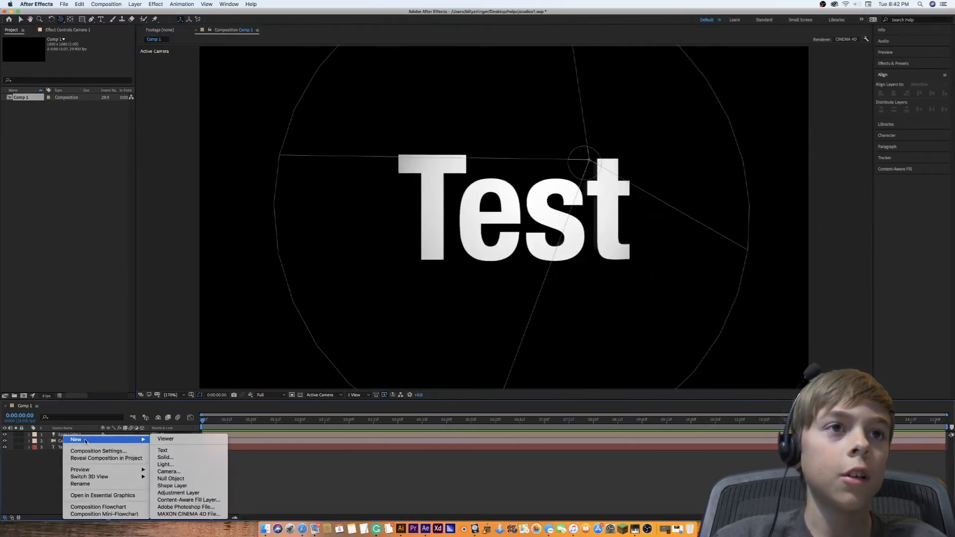
left_click(198, 464)
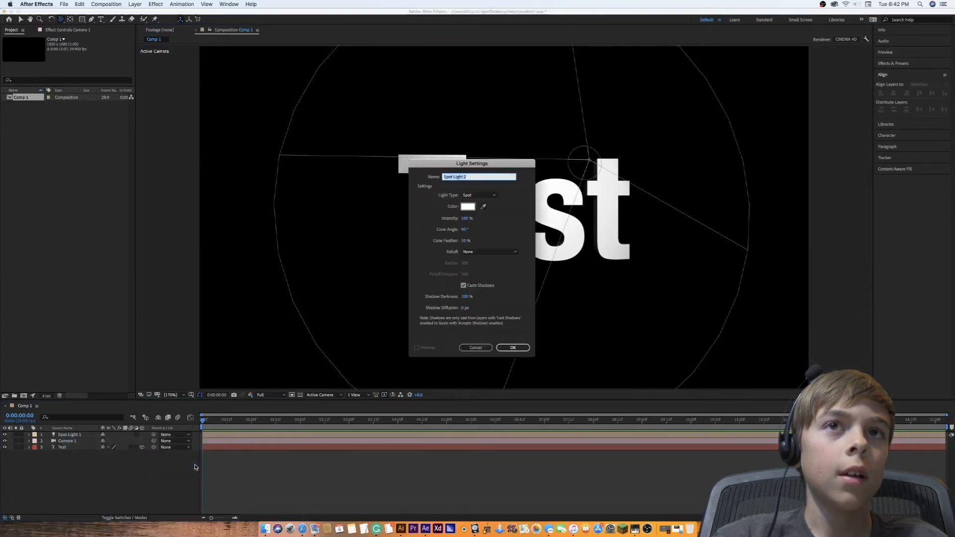
left_click(475, 196)
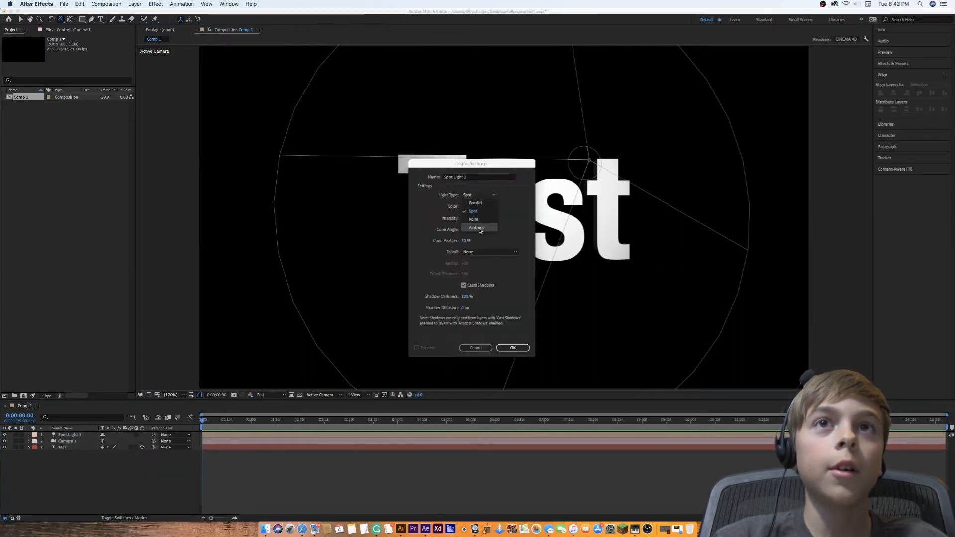
left_click(480, 230)
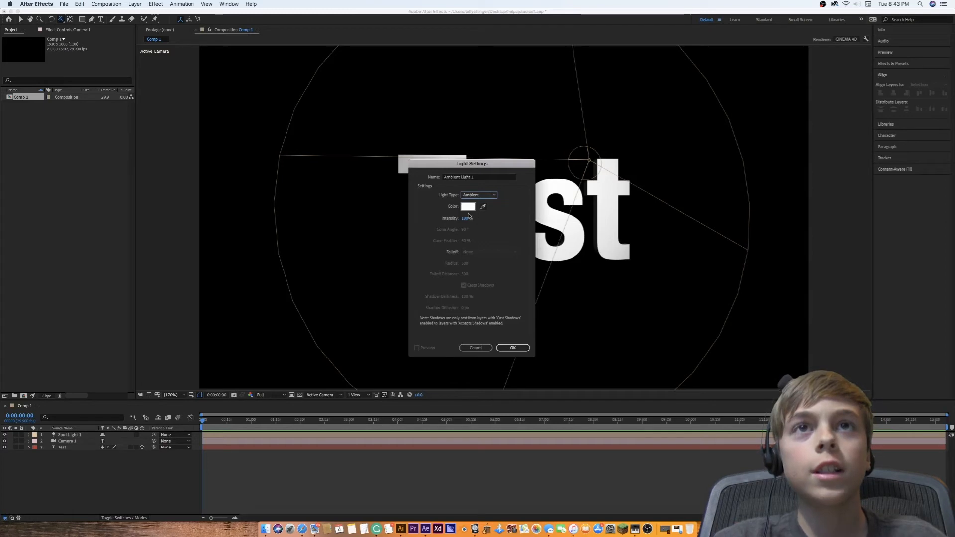
left_click(466, 219)
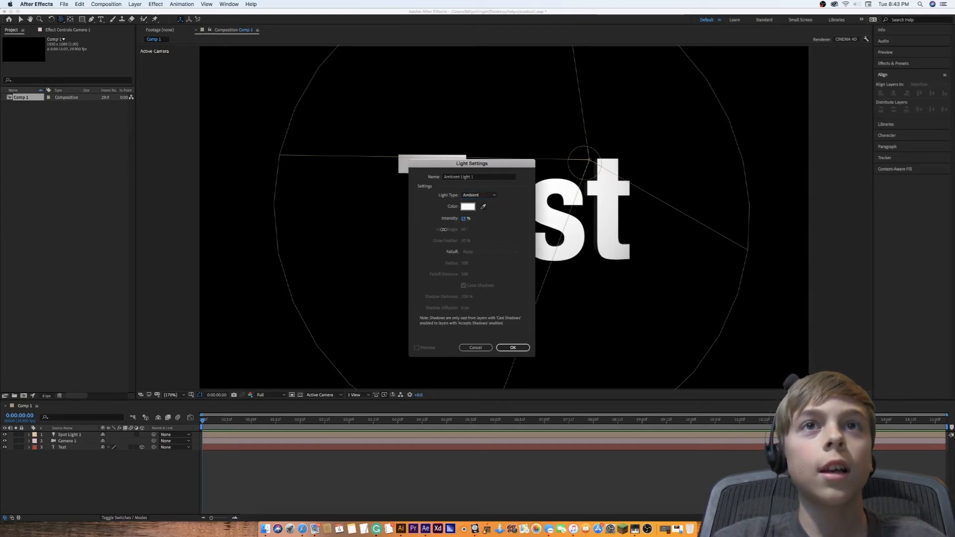
left_click(503, 349)
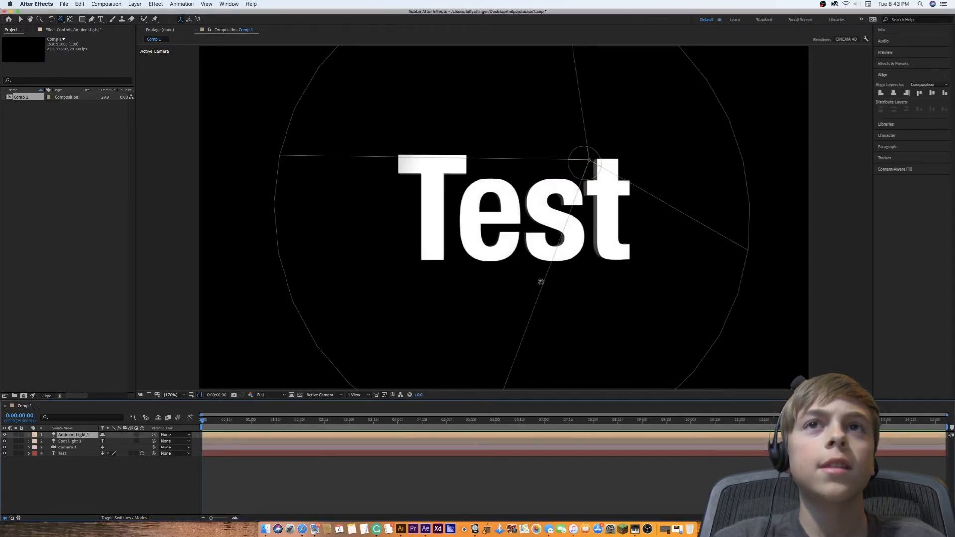
left_click_drag(506, 303, 558, 306)
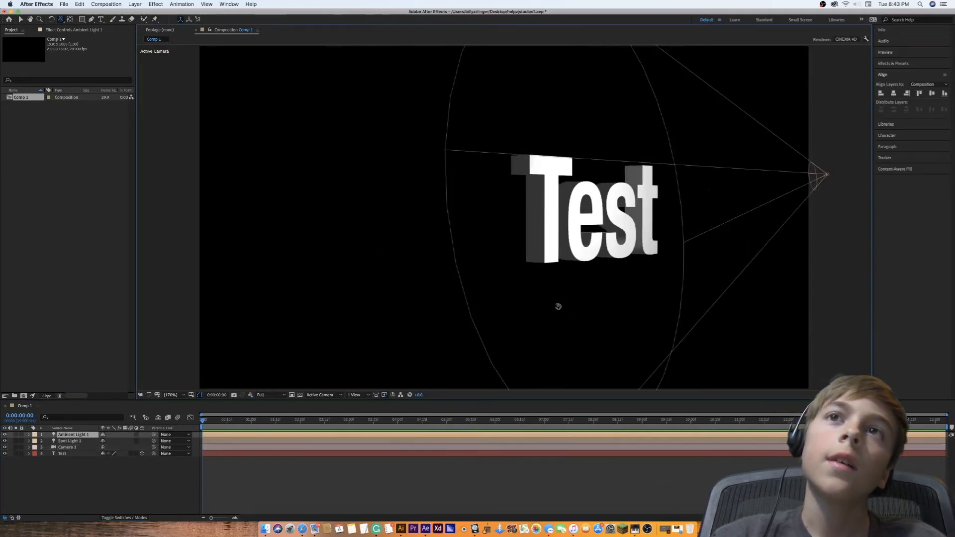
left_click_drag(614, 290, 543, 292)
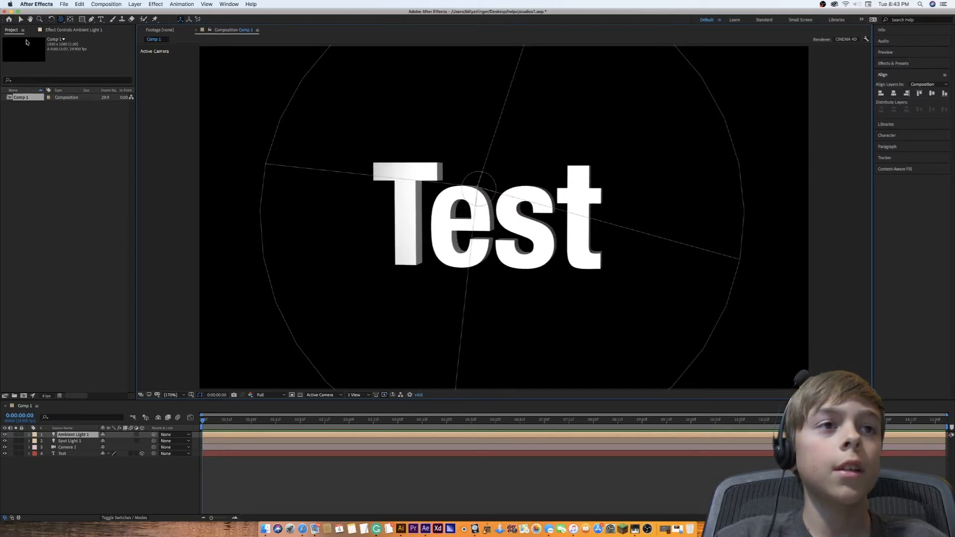
Set the Bevel Depth in the Test layer's Geometry Options to 10 and inspect the letters close up from the side
left_click(83, 472)
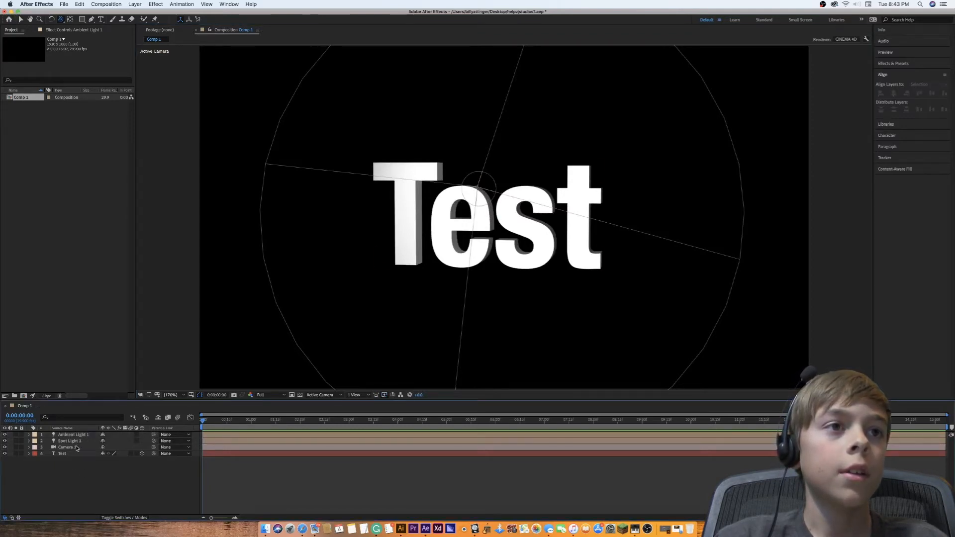
left_click(43, 455)
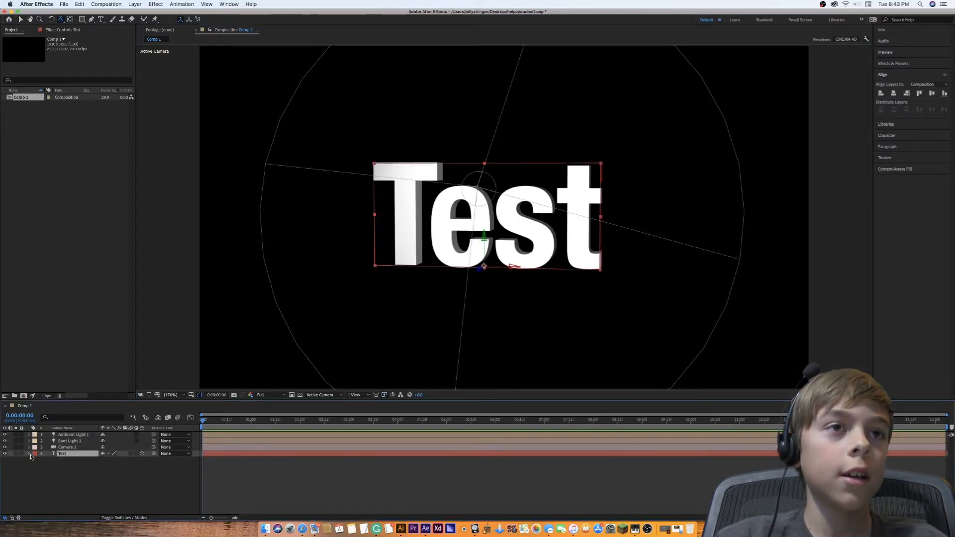
left_click(30, 454)
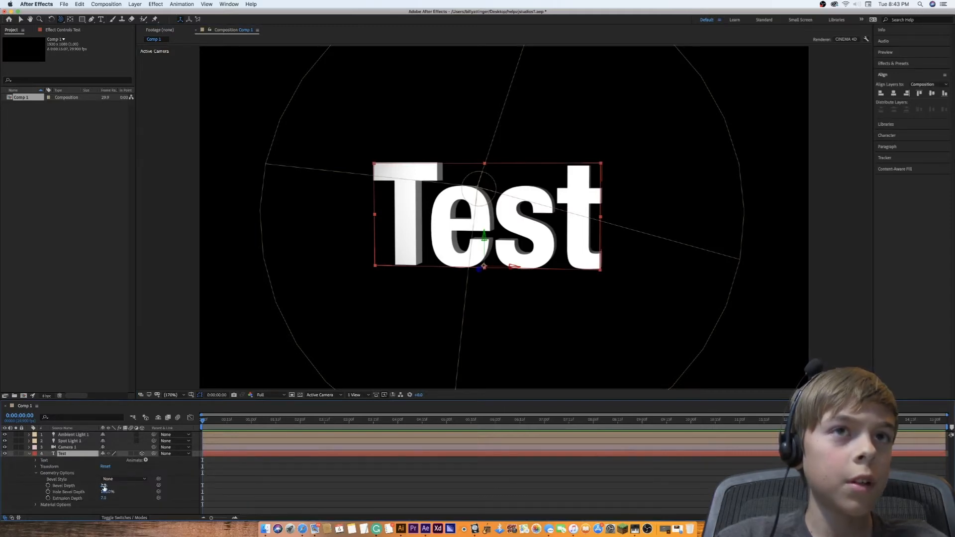
left_click_drag(104, 486, 124, 485)
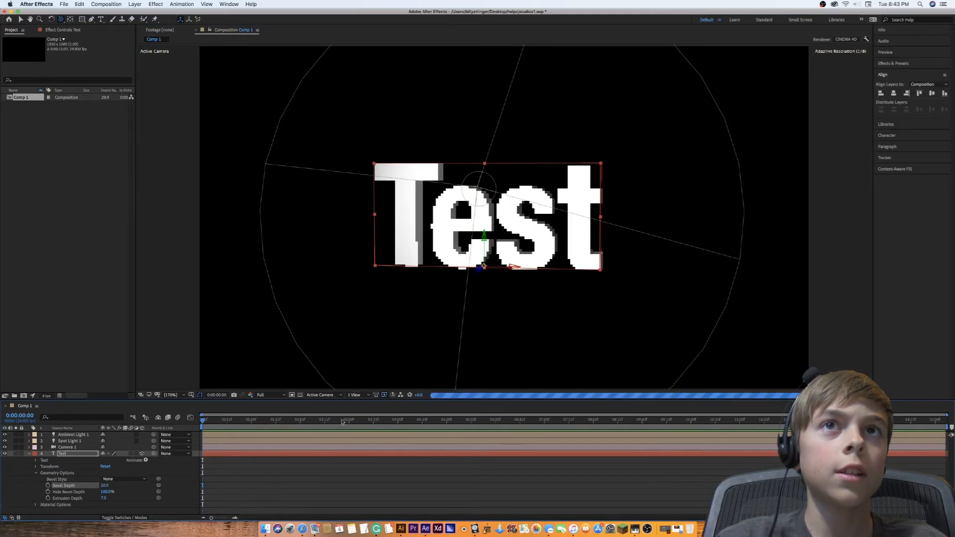
left_click_drag(472, 305, 442, 245)
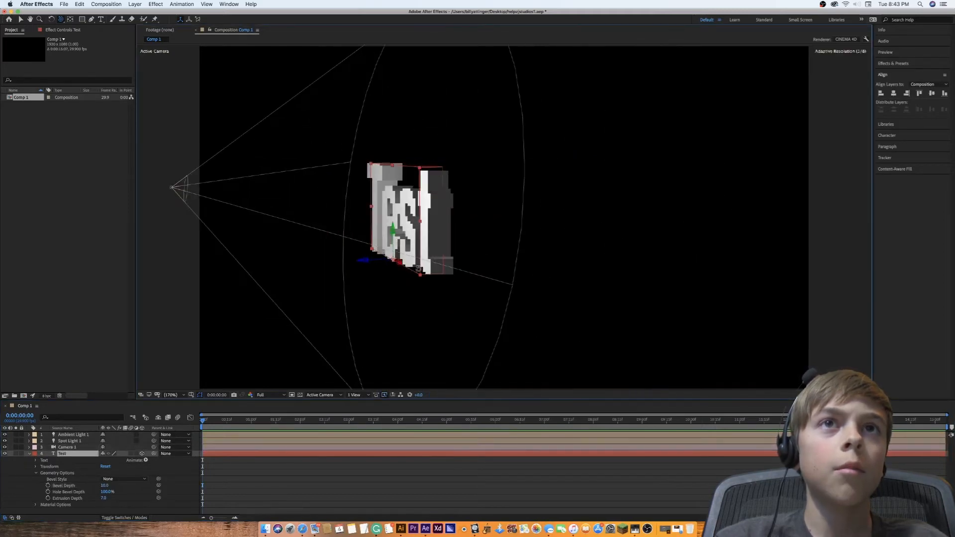
scroll(442, 245, "up", 5)
left_click_drag(315, 265, 278, 268)
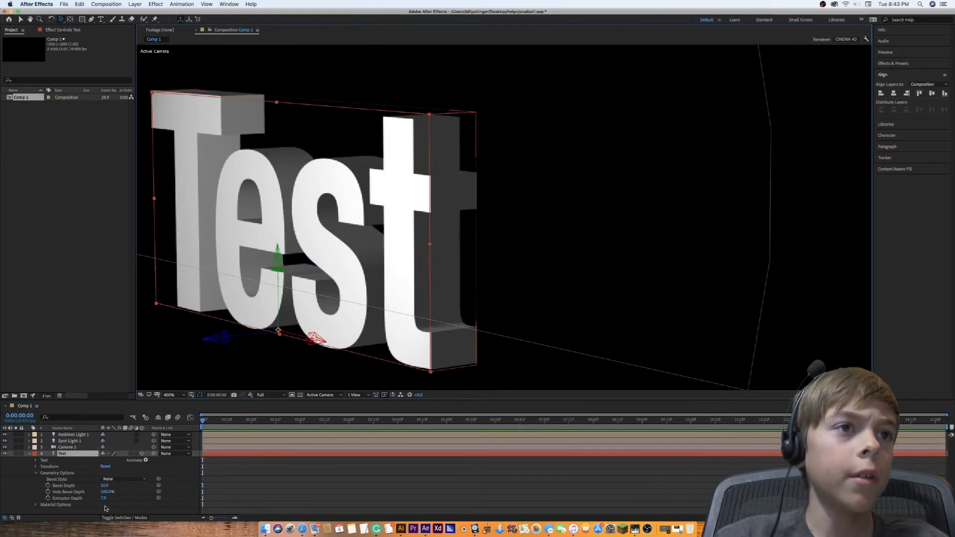
Give the Test text an Angular bevel, reduce its Bevel Depth to 1.1 and orbit to view the edges
left_click(126, 479)
left_click(125, 492)
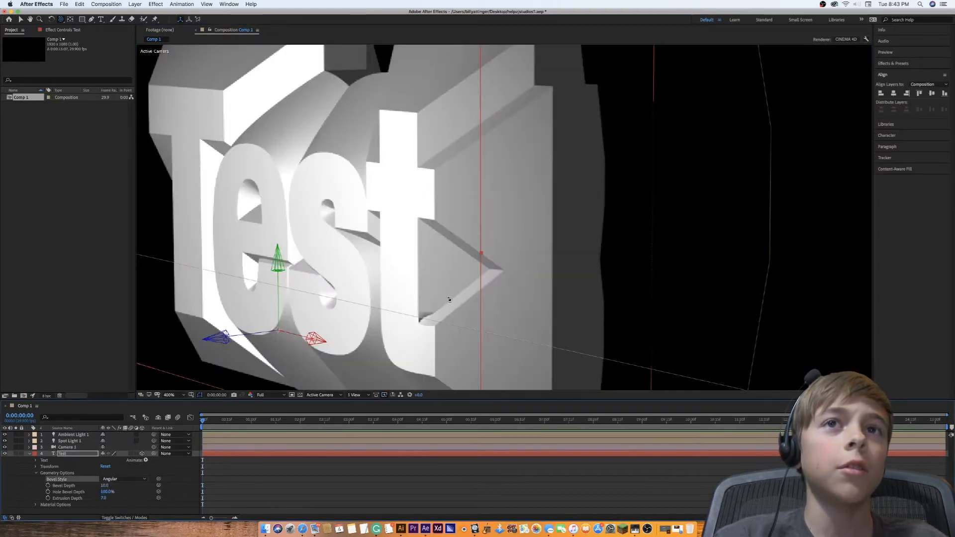
scroll(449, 300, "down", 2)
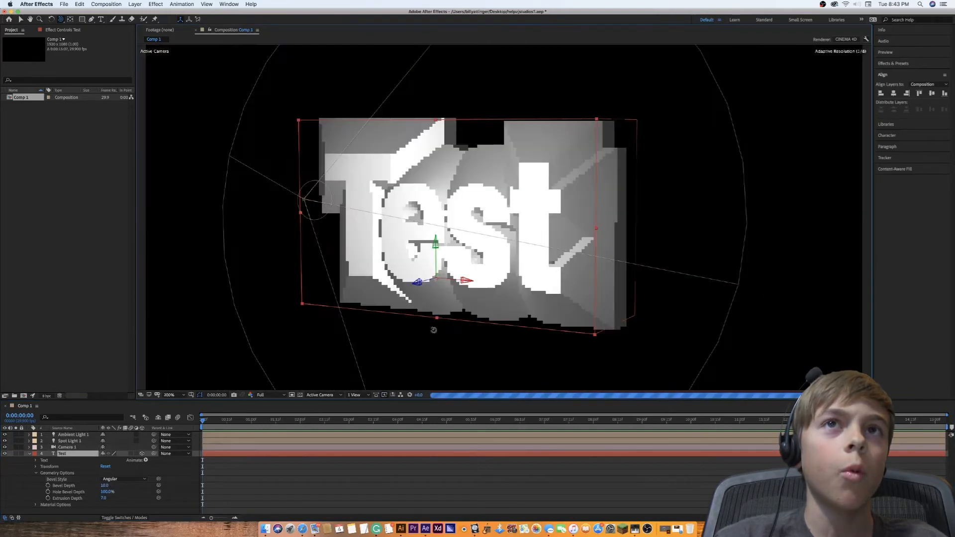
left_click_drag(454, 330, 466, 323)
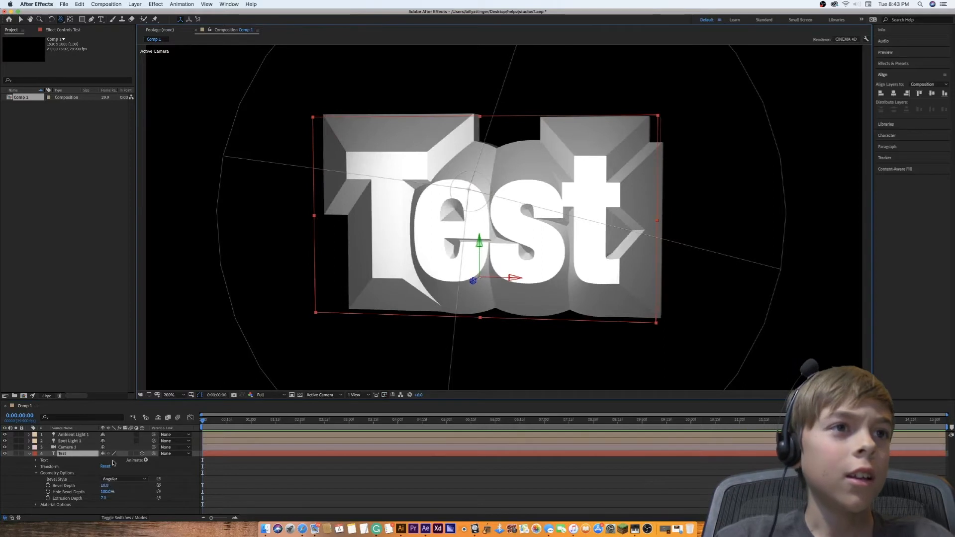
left_click_drag(107, 487, 136, 494)
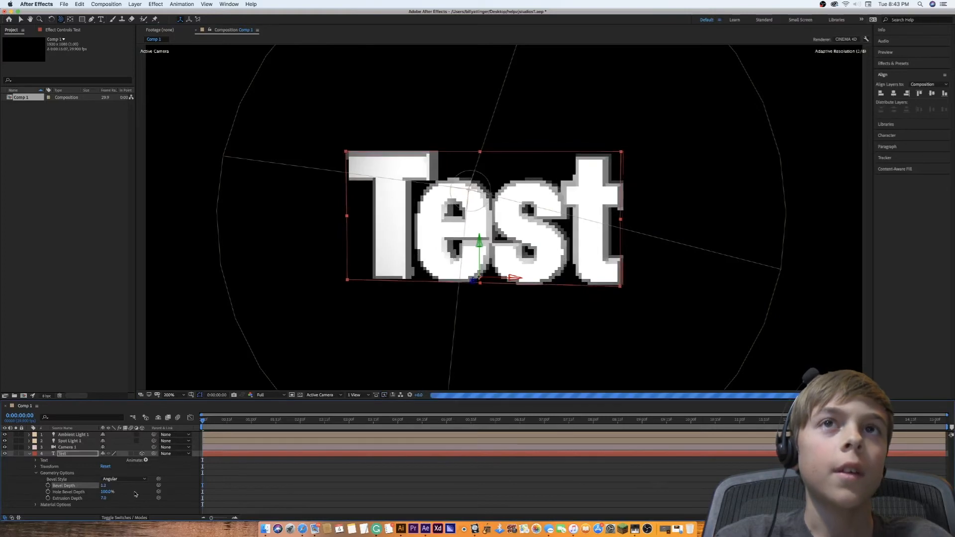
left_click_drag(569, 320, 495, 336)
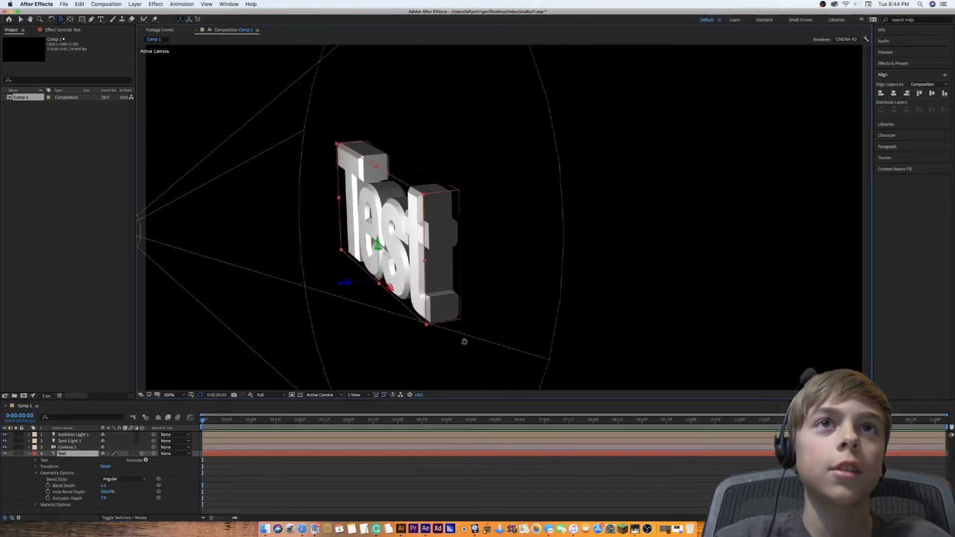
Try the Concave bevel style on the Test text and orbit to a frontal view to examine it
left_click(122, 479)
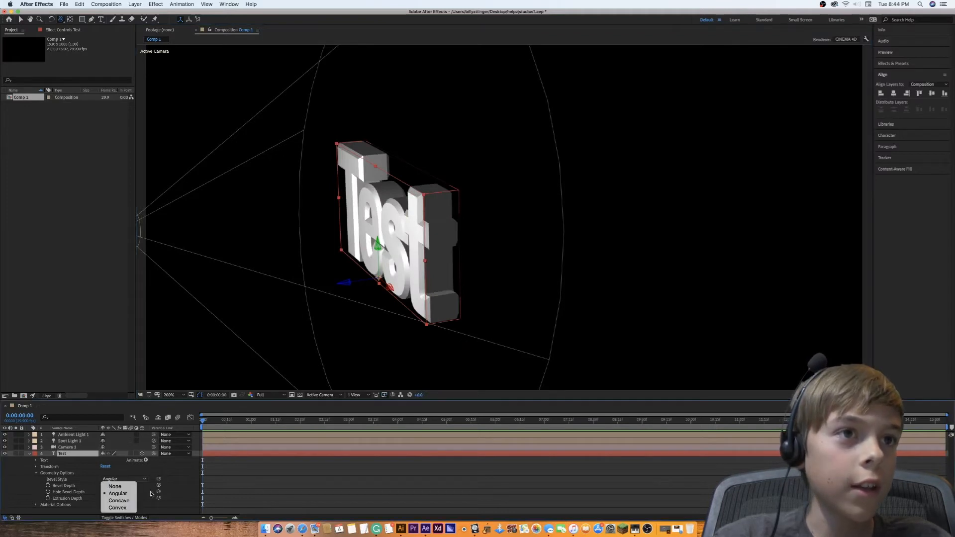
left_click(125, 501)
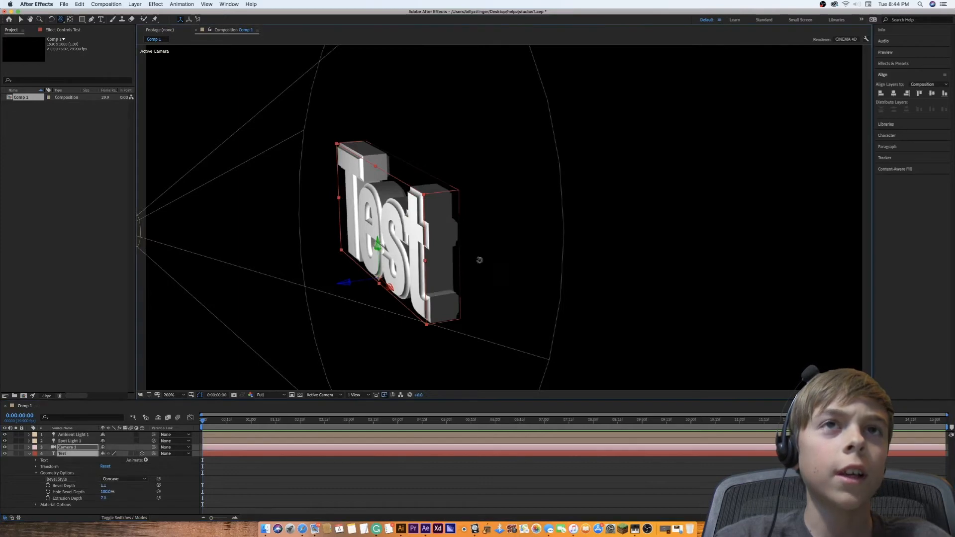
left_click_drag(477, 258, 533, 255)
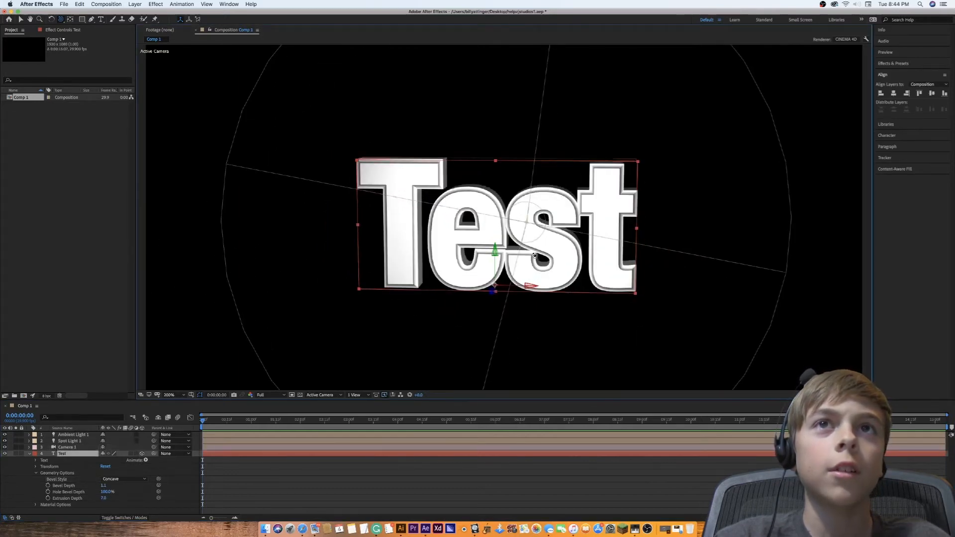
left_click_drag(673, 335, 671, 326)
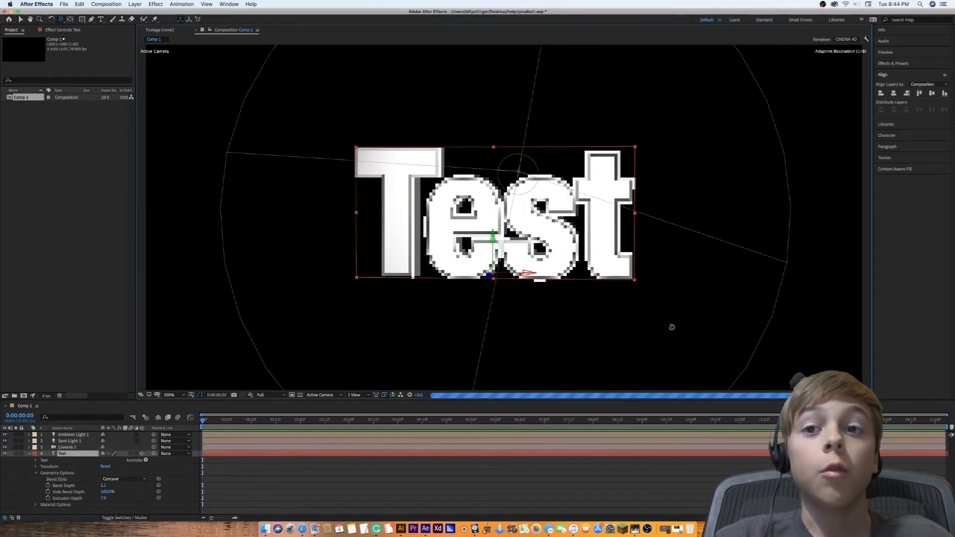
Switch the Test text's bevel style to Convex and orbit to its side to examine the rounded edges
left_click(117, 479)
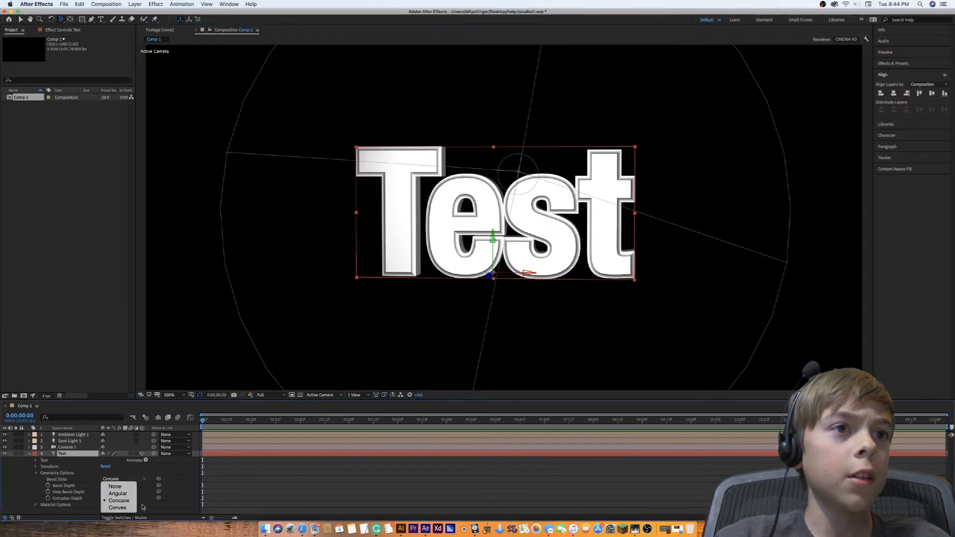
left_click(131, 508)
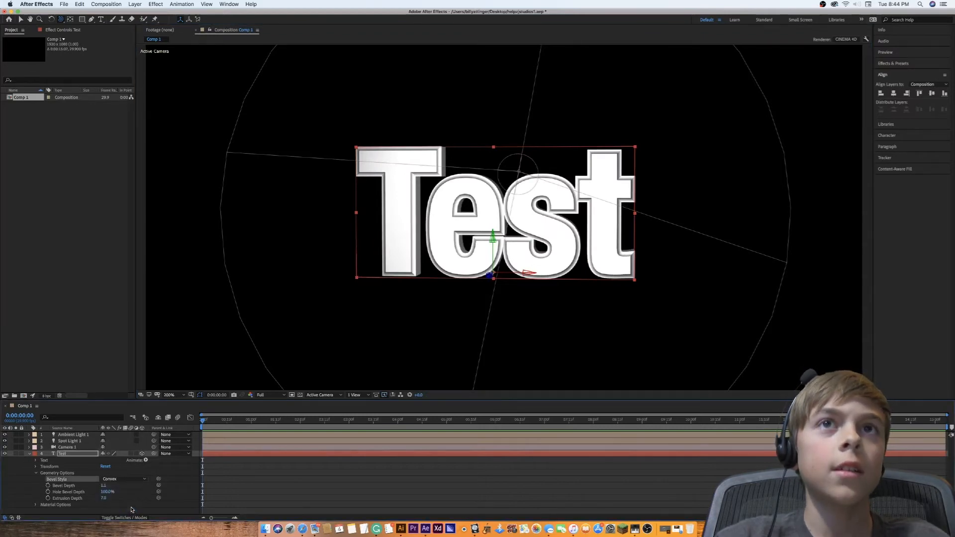
left_click_drag(644, 337, 582, 354)
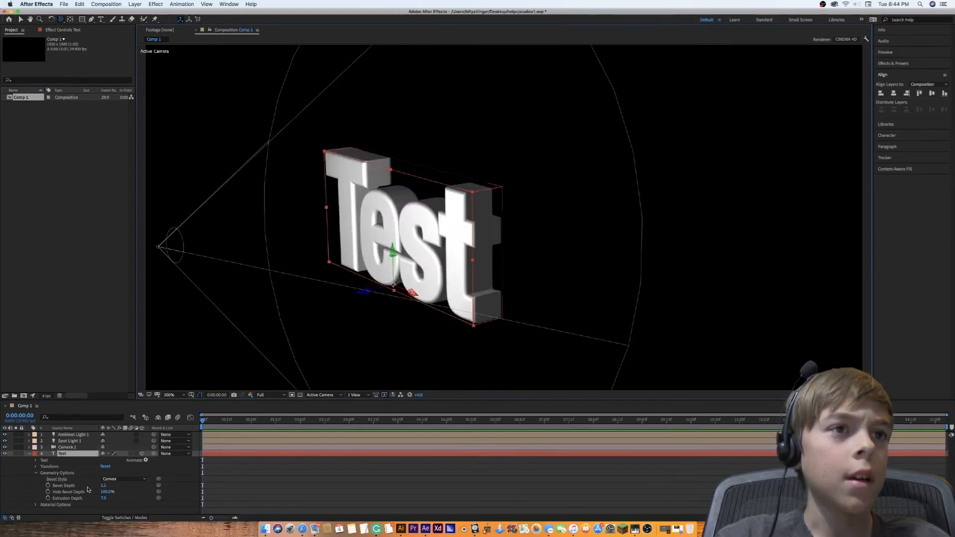
Try a Bevel Depth of 9.7 on the convex text, settle on 0.7 and orbit to check the result
left_click_drag(104, 486, 145, 487)
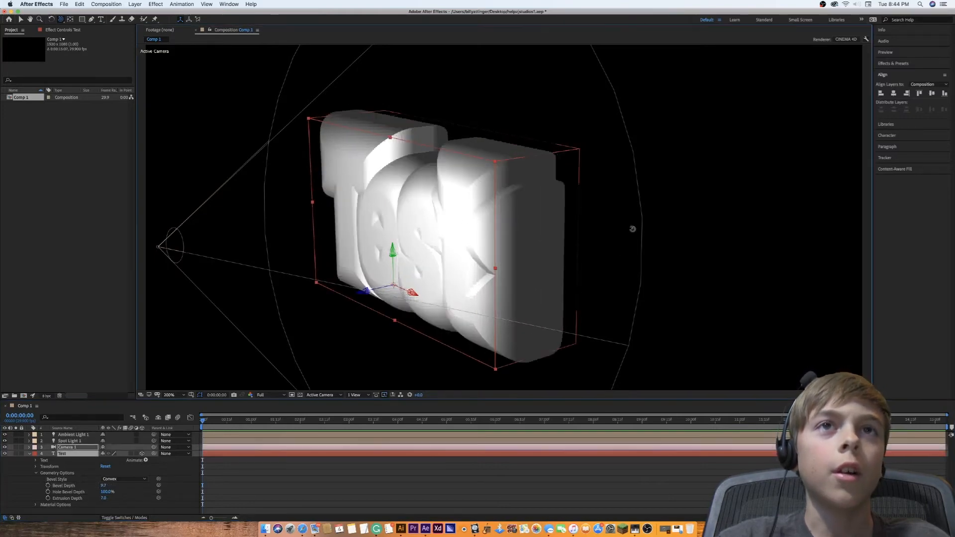
left_click_drag(631, 226, 669, 220)
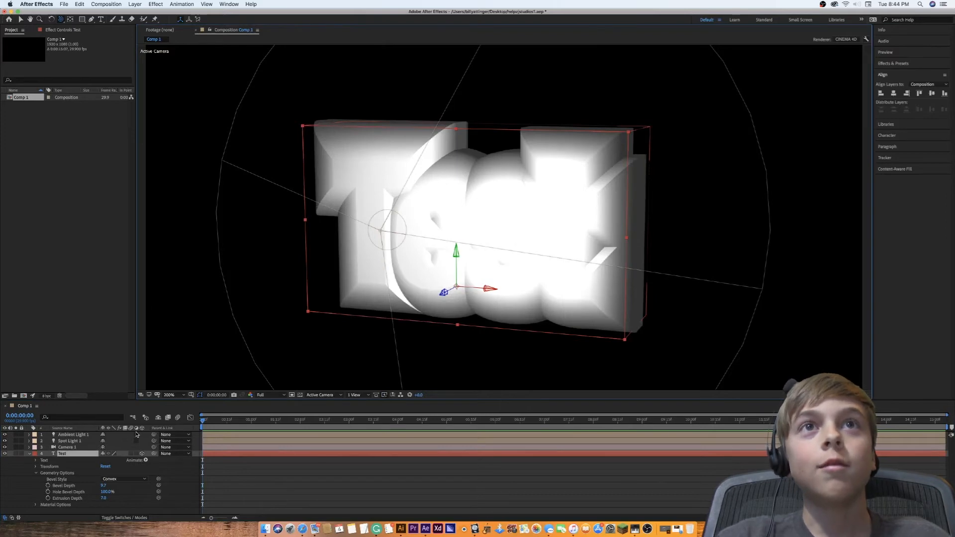
left_click_drag(103, 486, 68, 481)
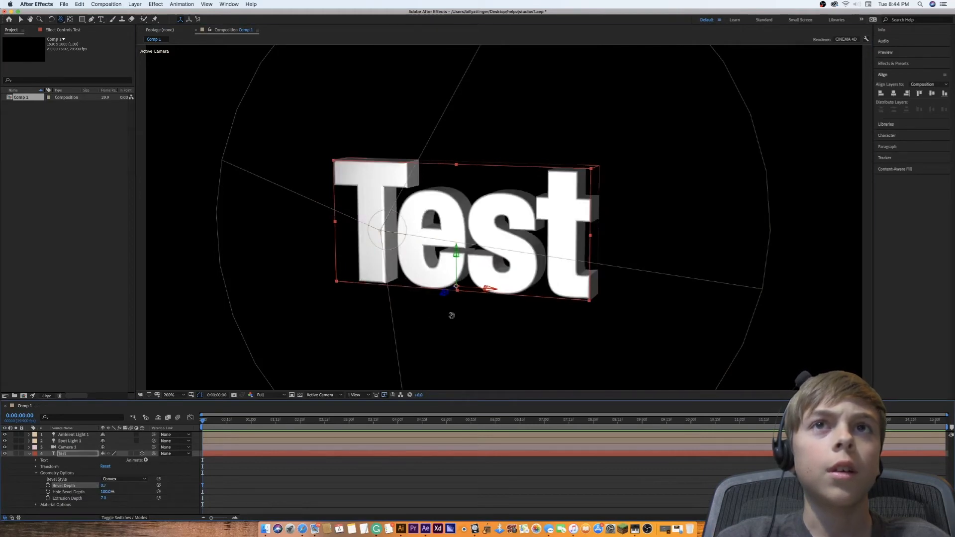
left_click_drag(451, 316, 536, 321)
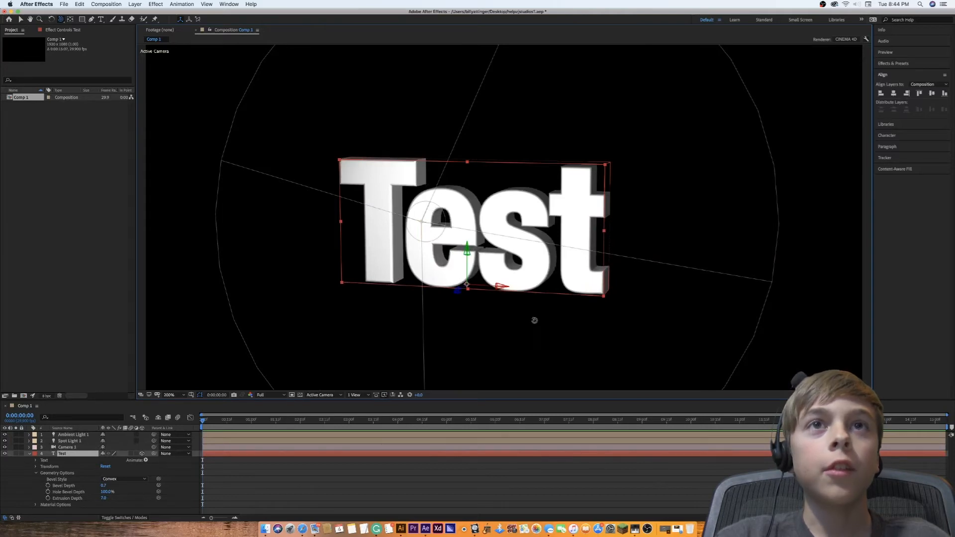
scroll(534, 320, "down", 2)
scroll(534, 320, "up", 2)
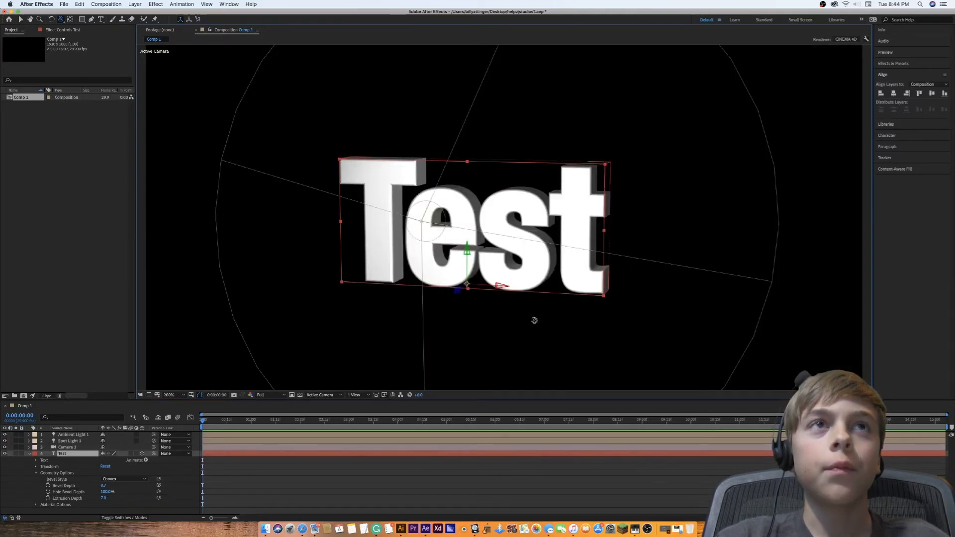
Create a new solid layer in Comp 1 with its color set to white (FFFFFF)
left_click(84, 19)
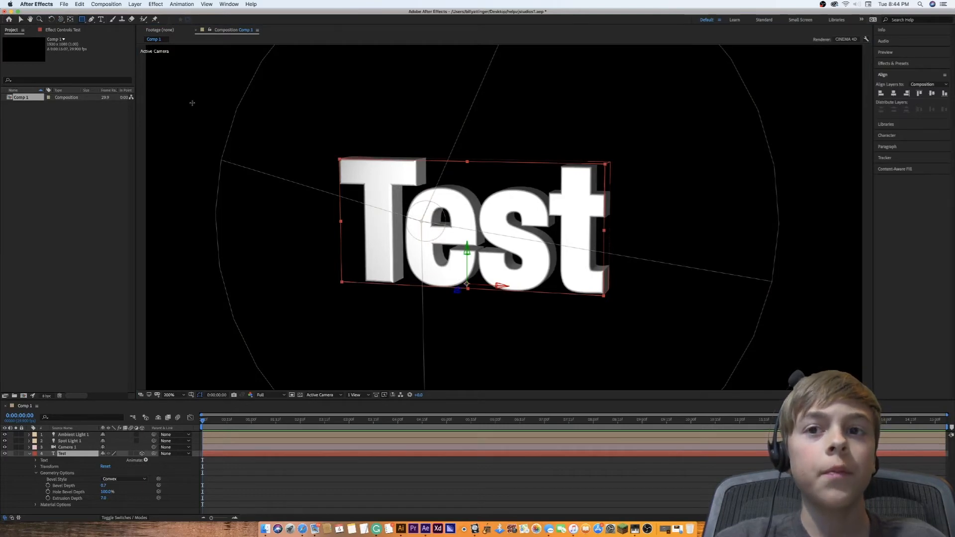
scroll(192, 103, "down", 1)
right_click(56, 436)
mouse_move(69, 440)
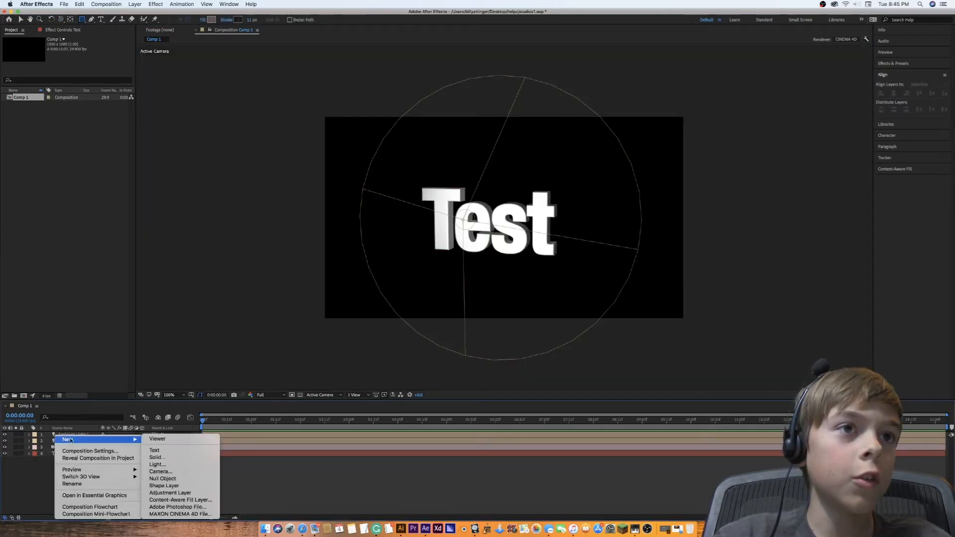
left_click(194, 457)
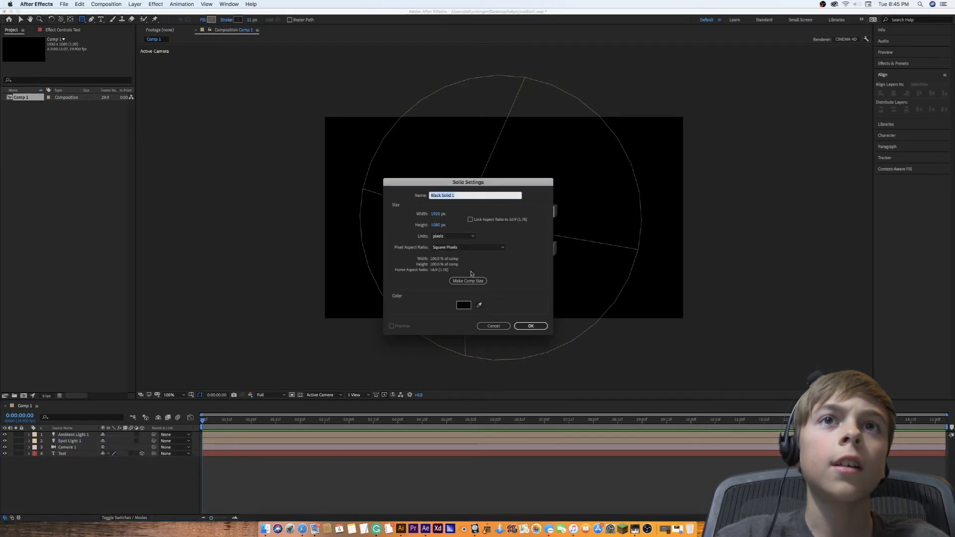
left_click(464, 305)
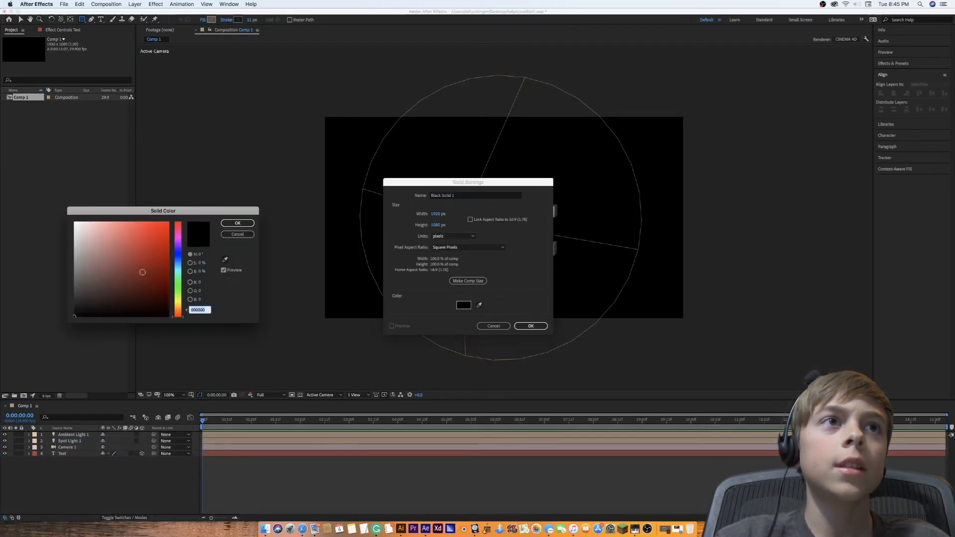
type("FFFFFF")
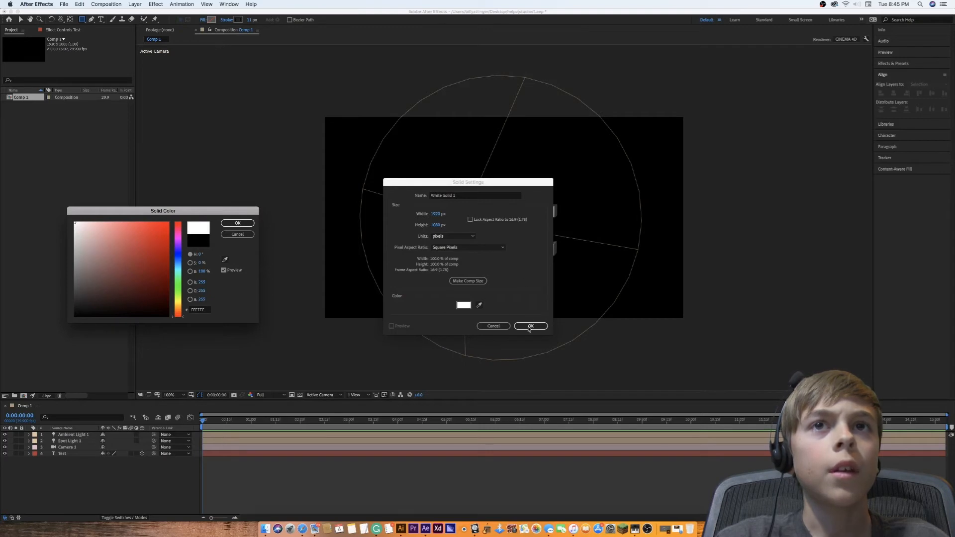
left_click(237, 223)
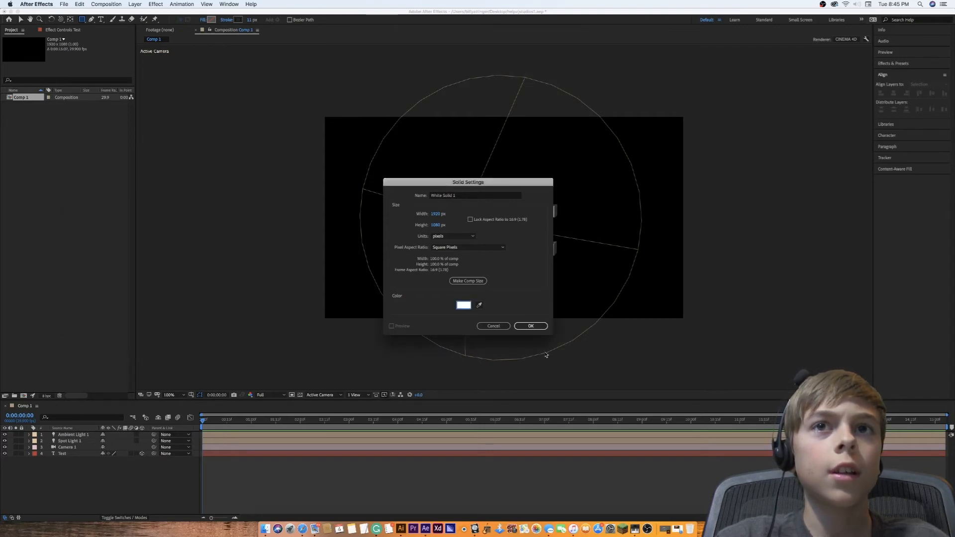
left_click(531, 325)
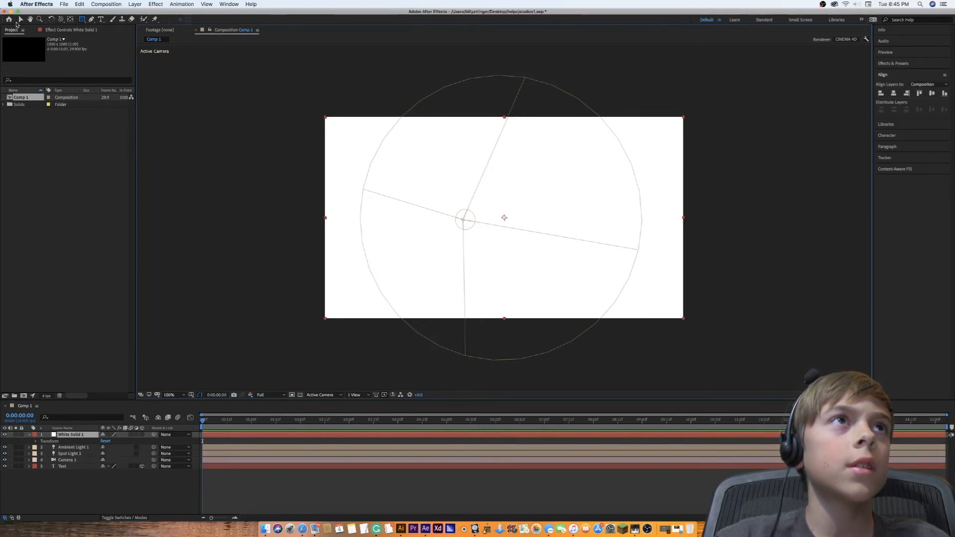
Make the white solid a 3D layer and orbit the camera around it and the Test text
left_click(20, 19)
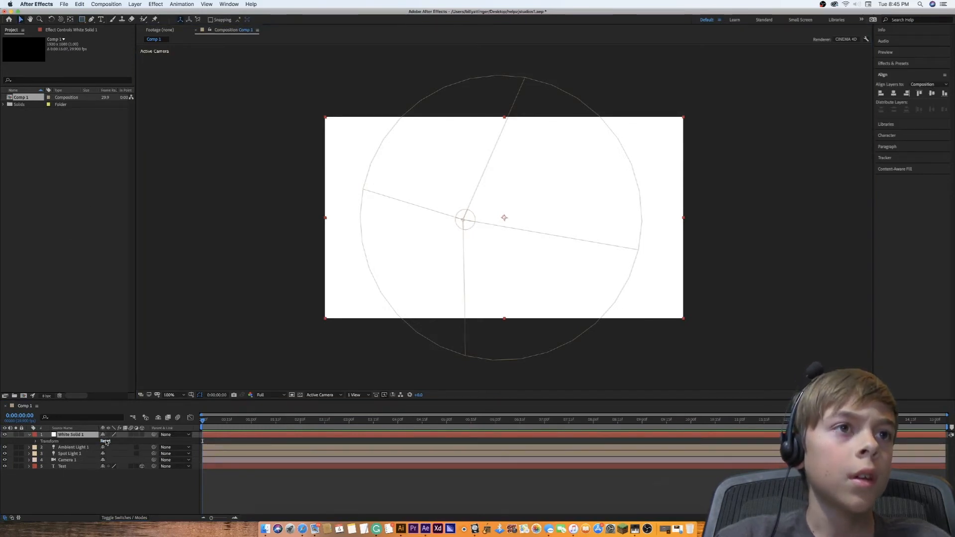
left_click(143, 435)
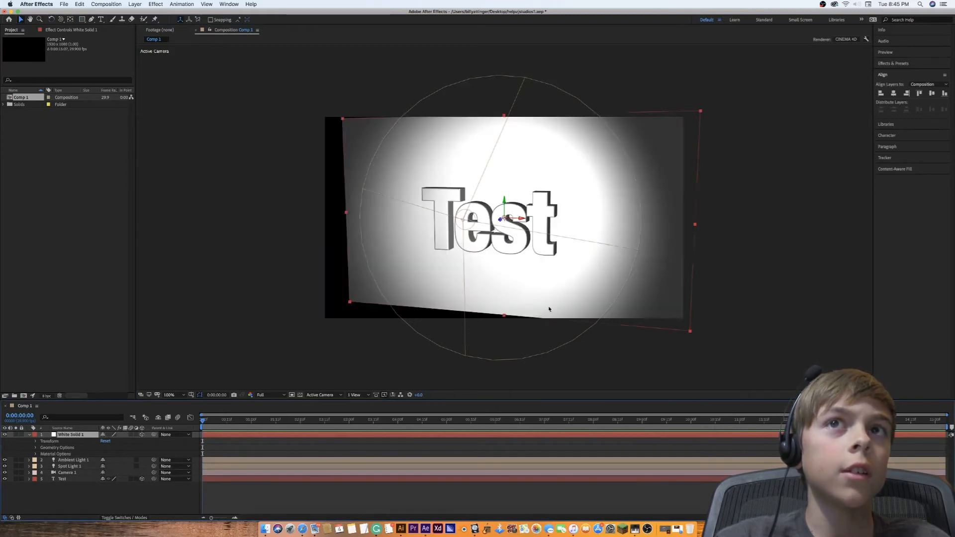
left_click_drag(549, 309, 497, 331)
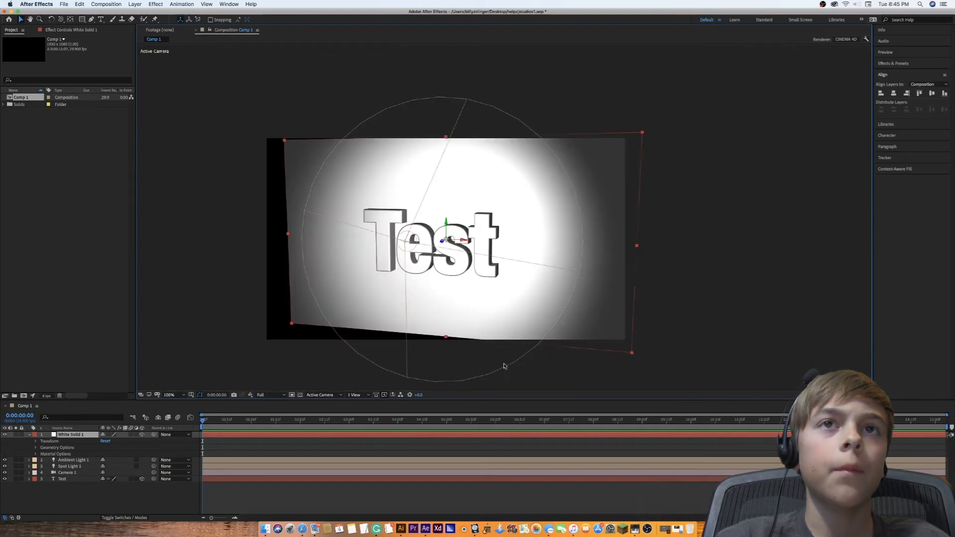
scroll(486, 265, "up", 1)
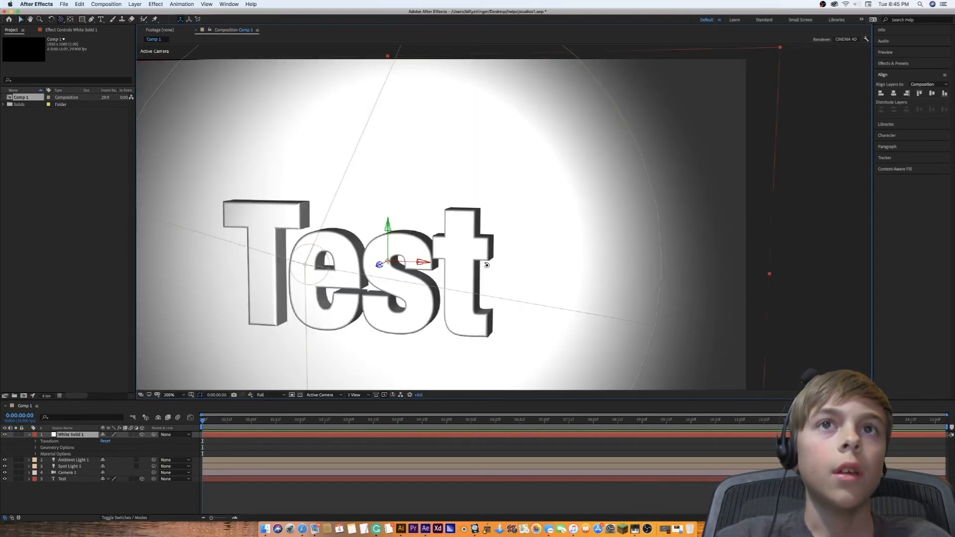
mouse_move(486, 265)
left_mouse_down()
mouse_move(586, 252)
mouse_move(473, 261)
left_mouse_up()
Turn on Casts Shadows in the Test text's Material Options and orbit to examine the shadow on the white solid
left_click(120, 452)
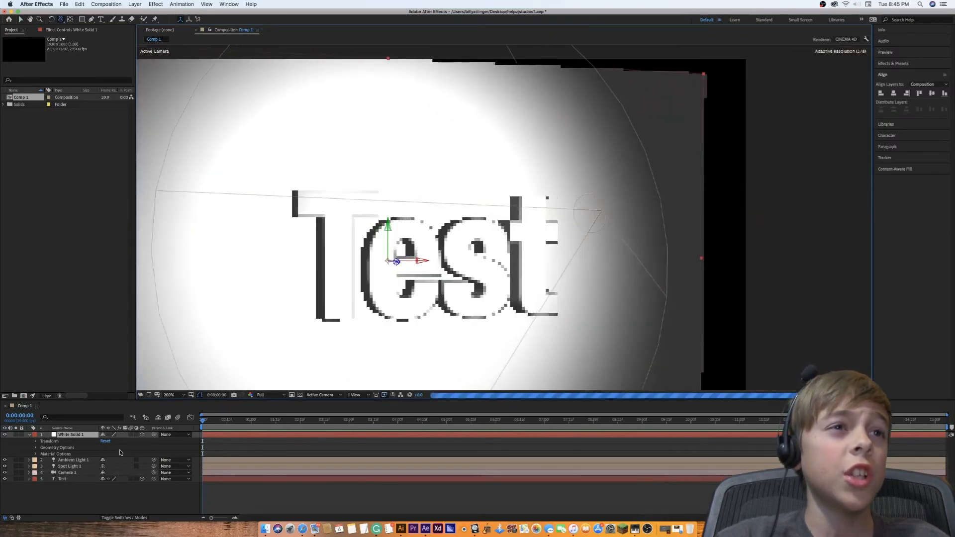
left_click(30, 436)
left_click(61, 460)
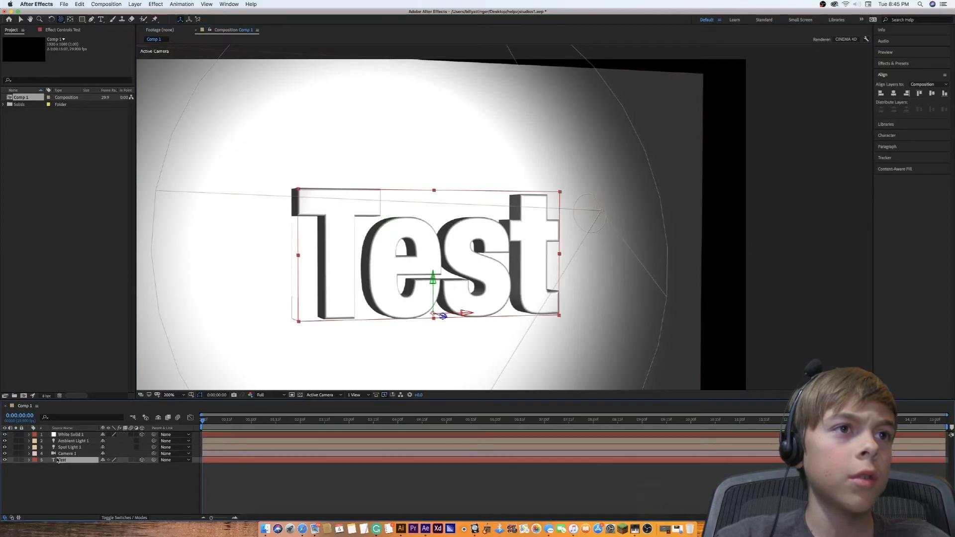
left_click(29, 460)
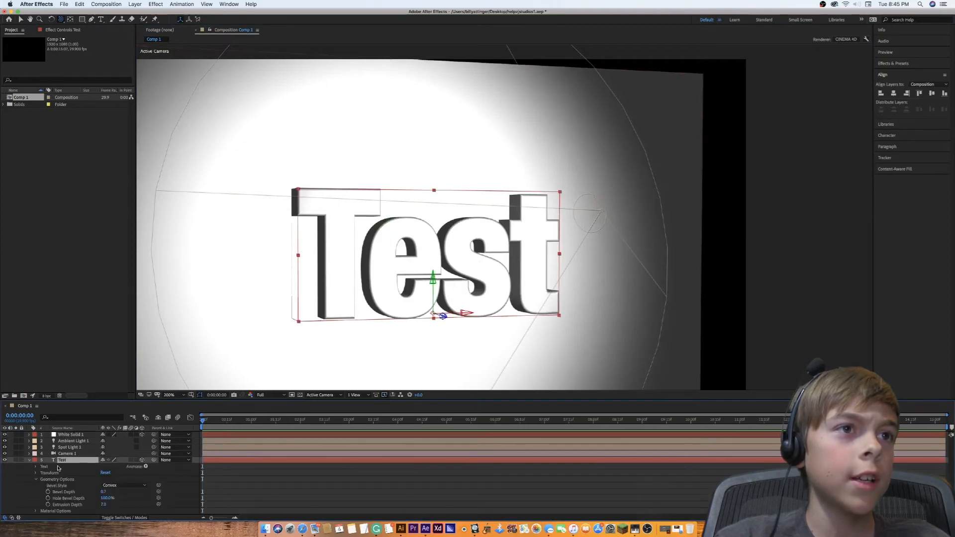
left_click(35, 479)
left_click(35, 486)
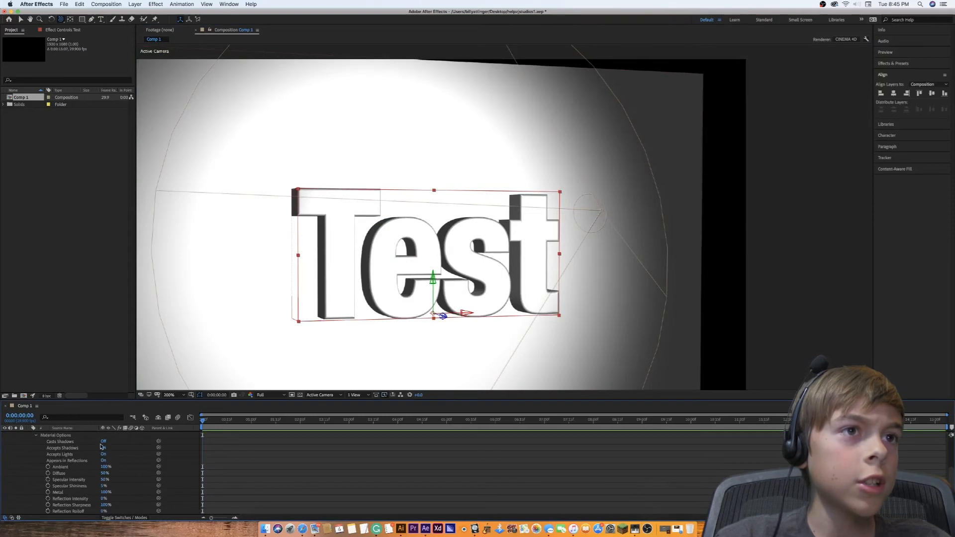
left_click(104, 441)
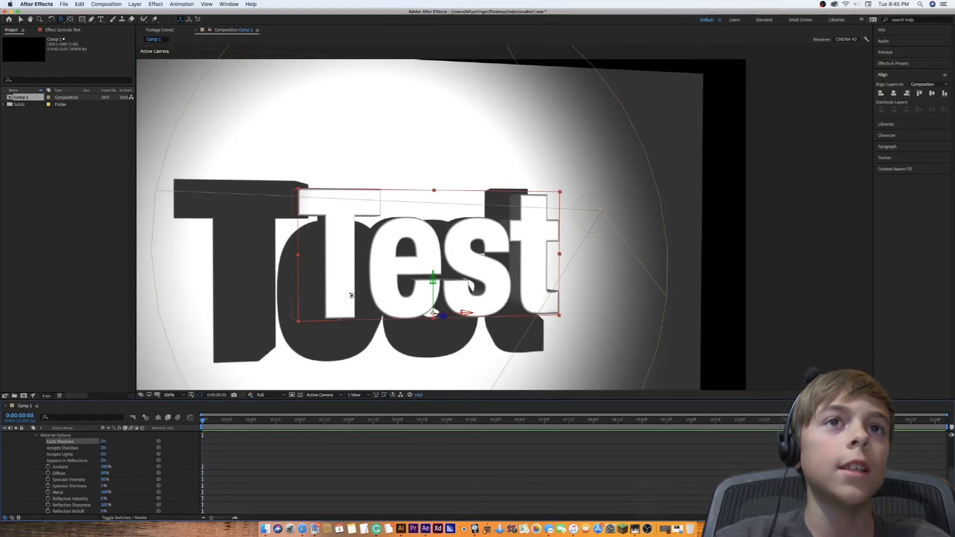
left_click_drag(323, 309, 385, 305)
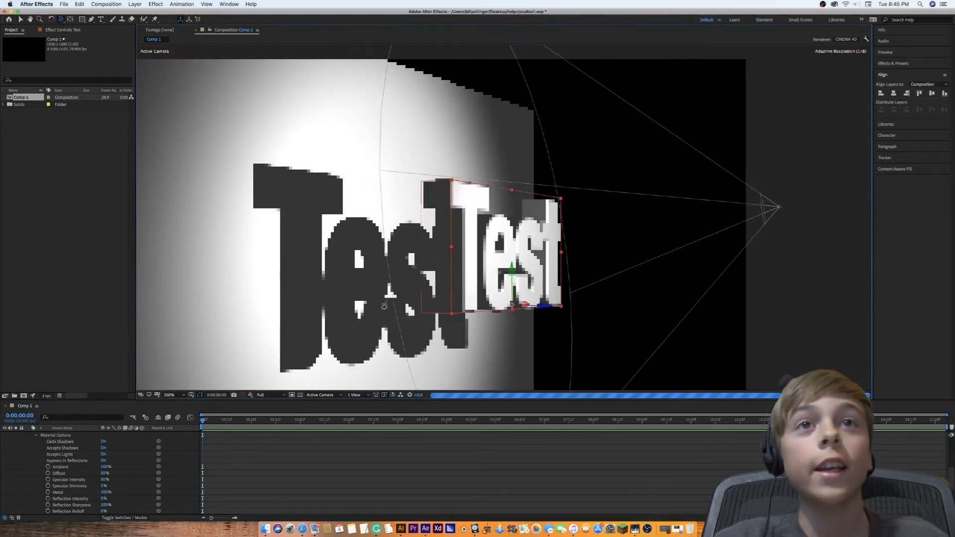
left_click_drag(632, 290, 555, 292)
scroll(555, 292, "down", 2)
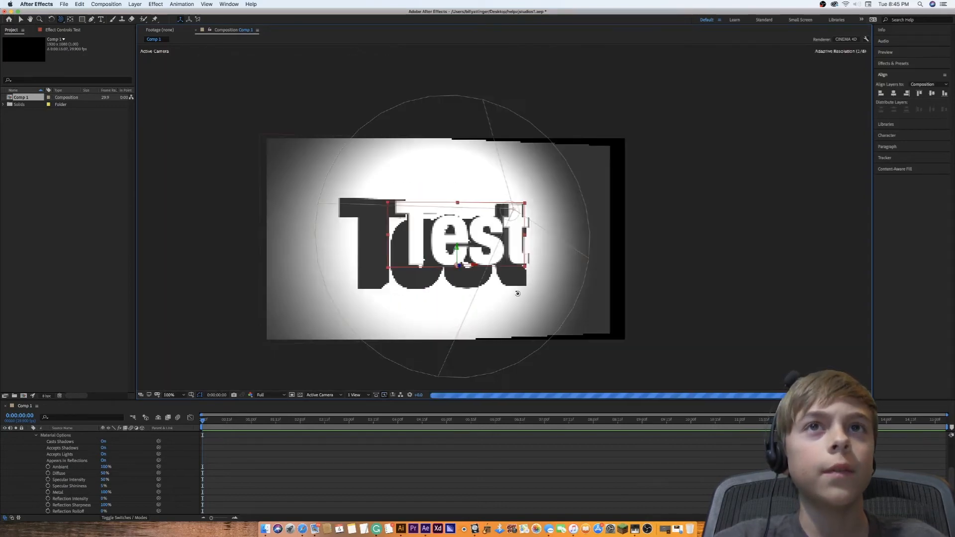
left_click_drag(511, 294, 498, 292)
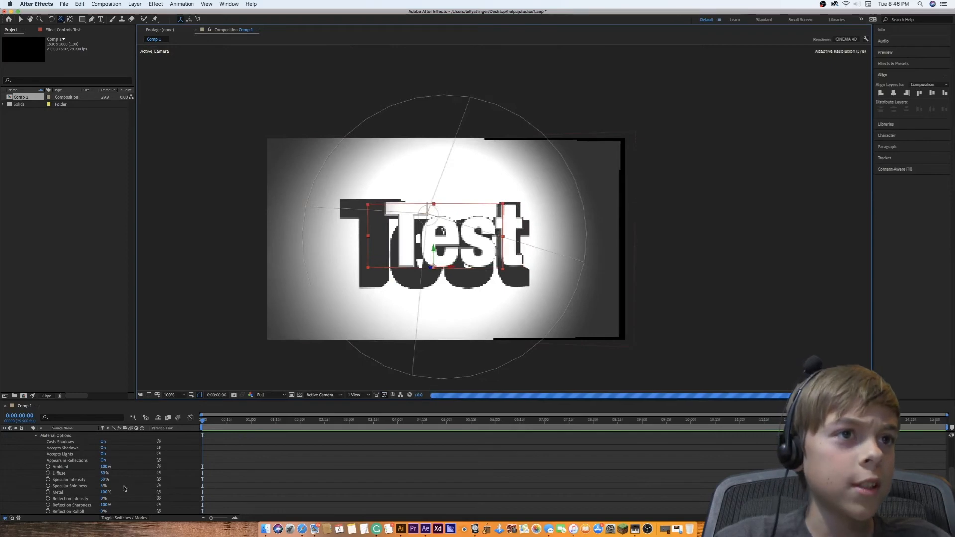
Set the Test text's Specular Shininess to 17% and its Metal value to 0%
left_click_drag(103, 486, 296, 471)
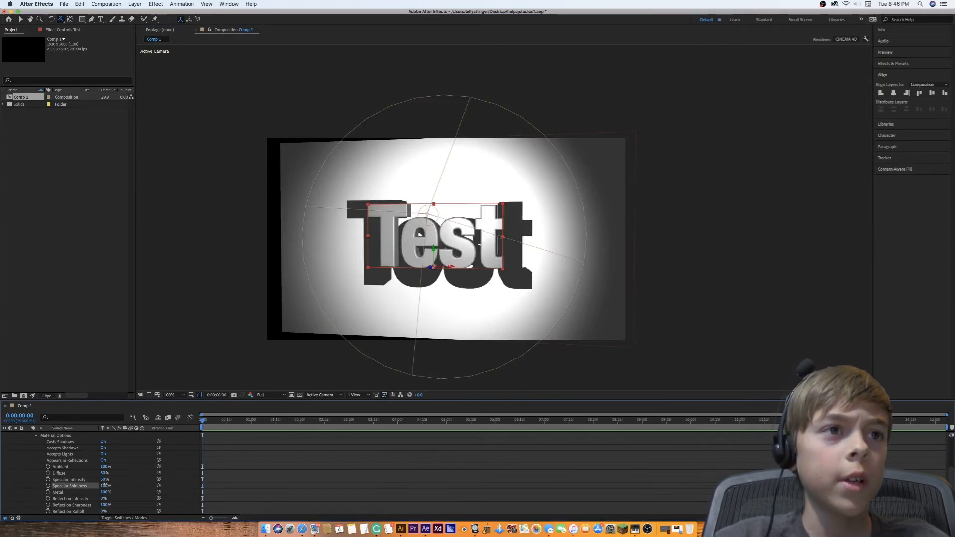
left_click_drag(105, 486, 3, 487)
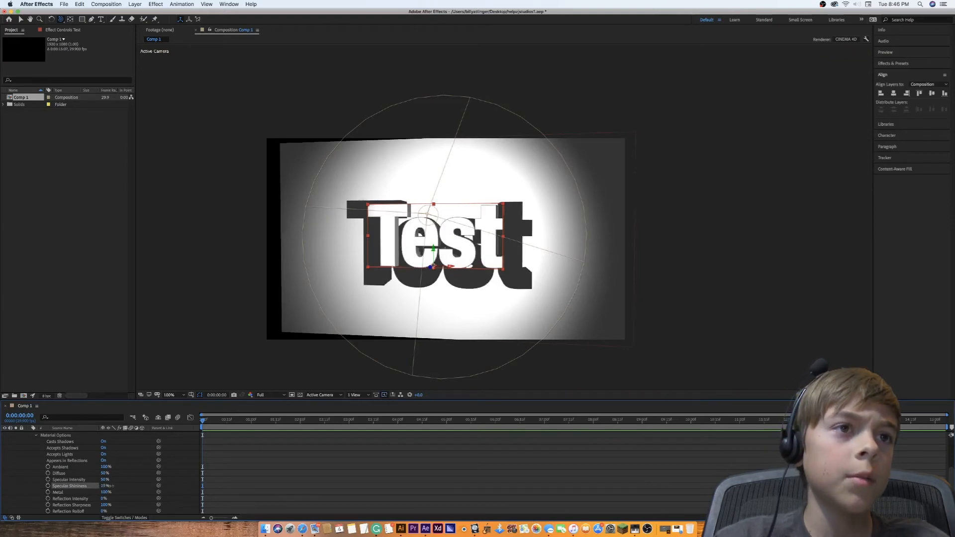
left_click_drag(110, 485, 90, 488)
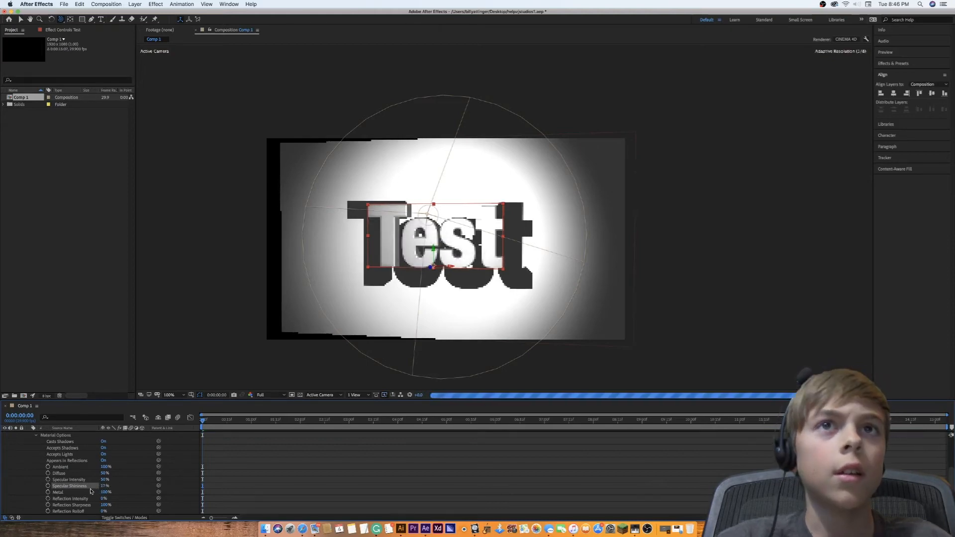
key("period")
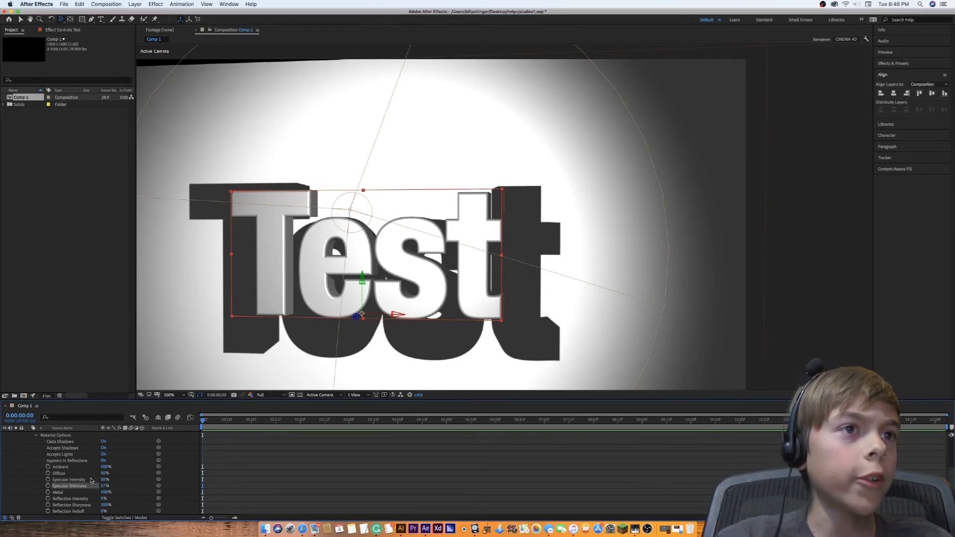
left_click_drag(105, 493, 1, 492)
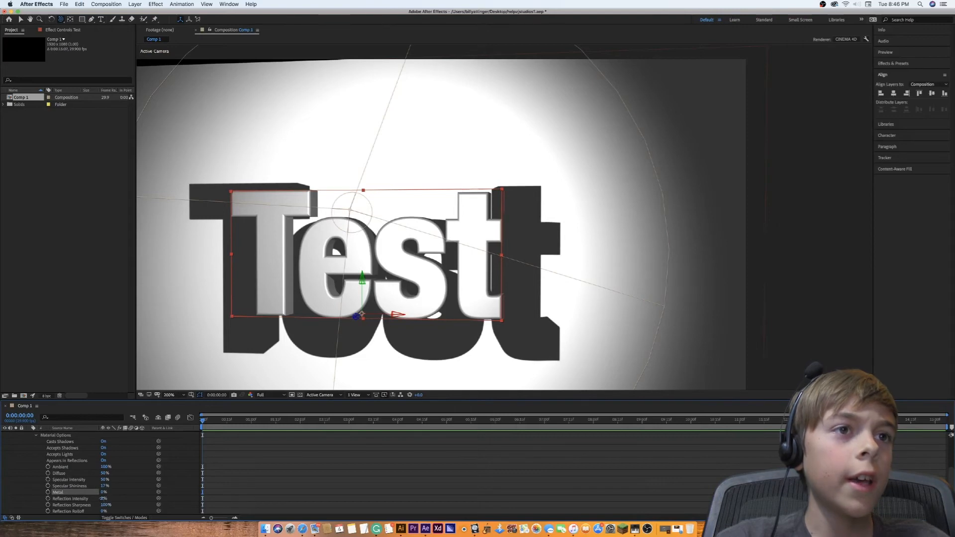
Try raising the Test text's Reflection Intensity and Reflection Rolloff, returning each to 0%
left_click_drag(103, 498, 142, 494)
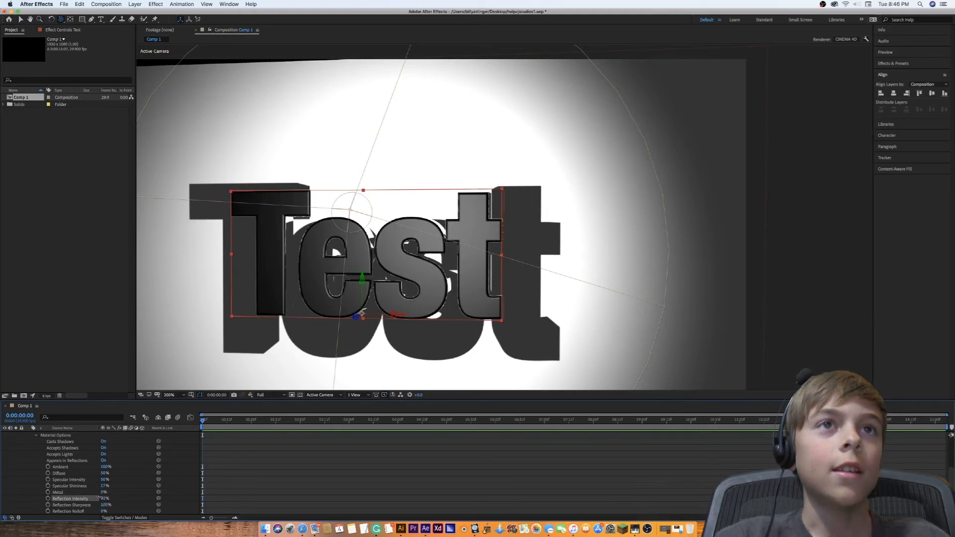
left_click_drag(99, 497, 84, 498)
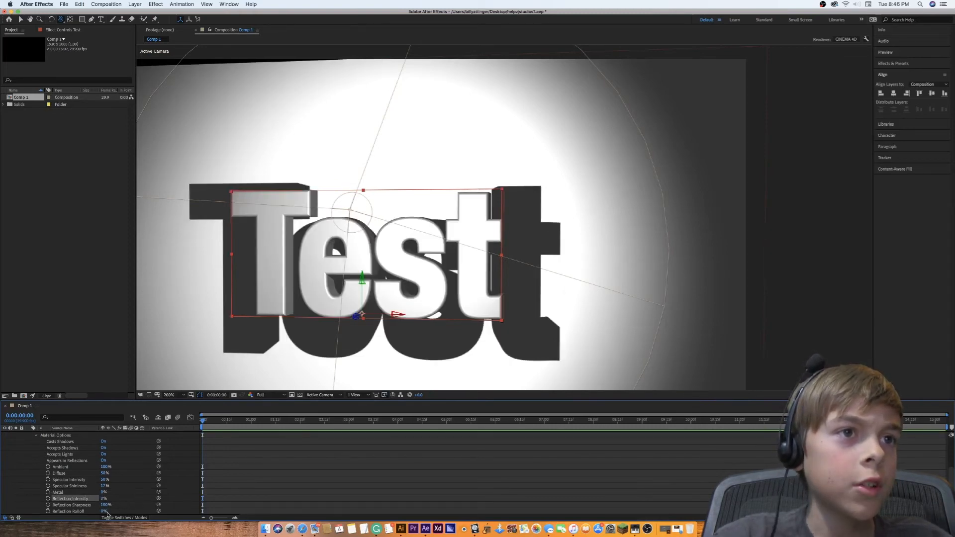
left_click_drag(103, 513, 328, 491)
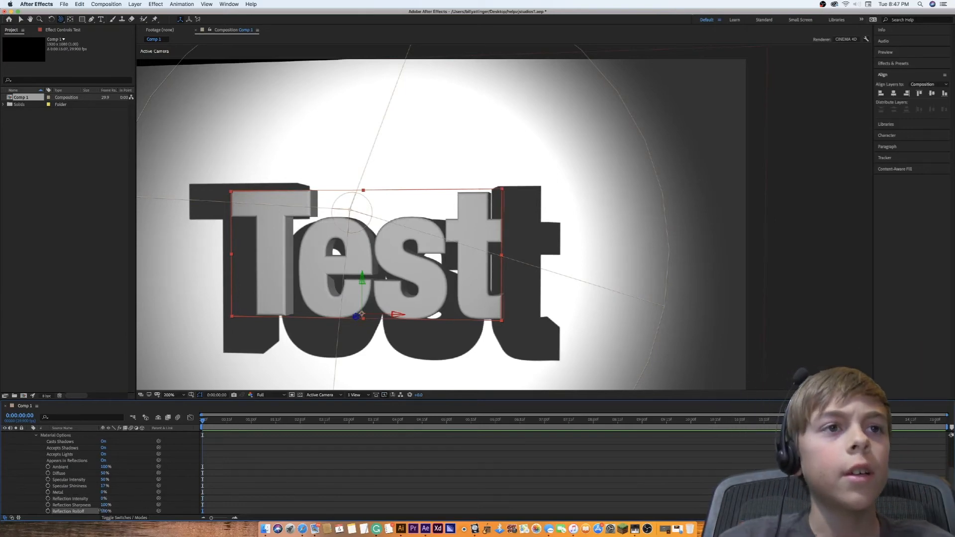
left_click_drag(102, 511, 88, 488)
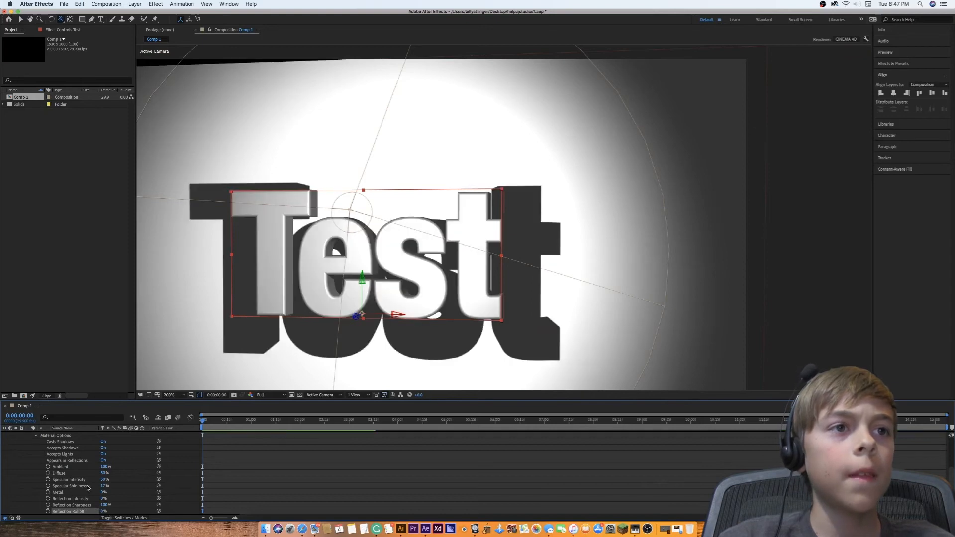
Examine the white solid's Geometry Options and Material Options and orbit the camera to inspect the lit text and its shadow
scroll(87, 488, "up", 5)
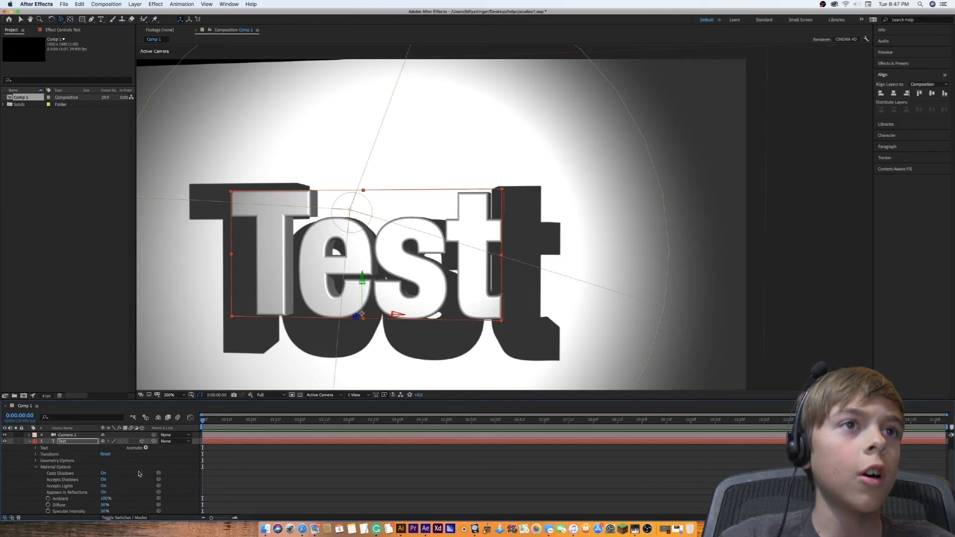
left_click(29, 441)
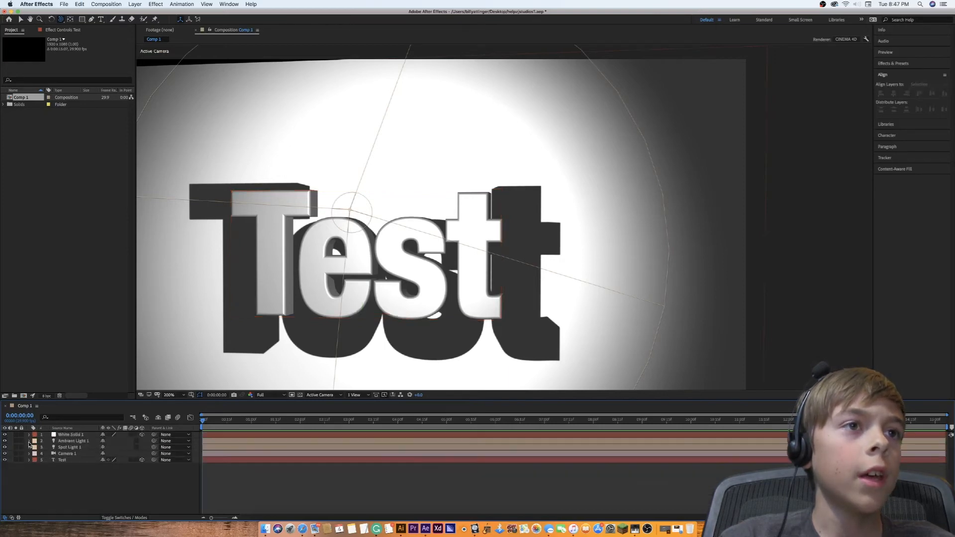
left_click(70, 434)
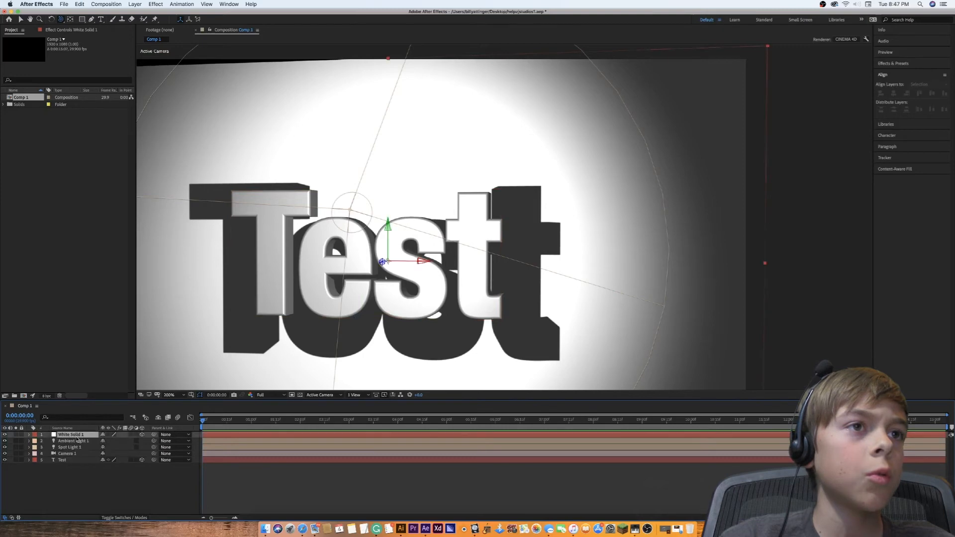
left_click(28, 435)
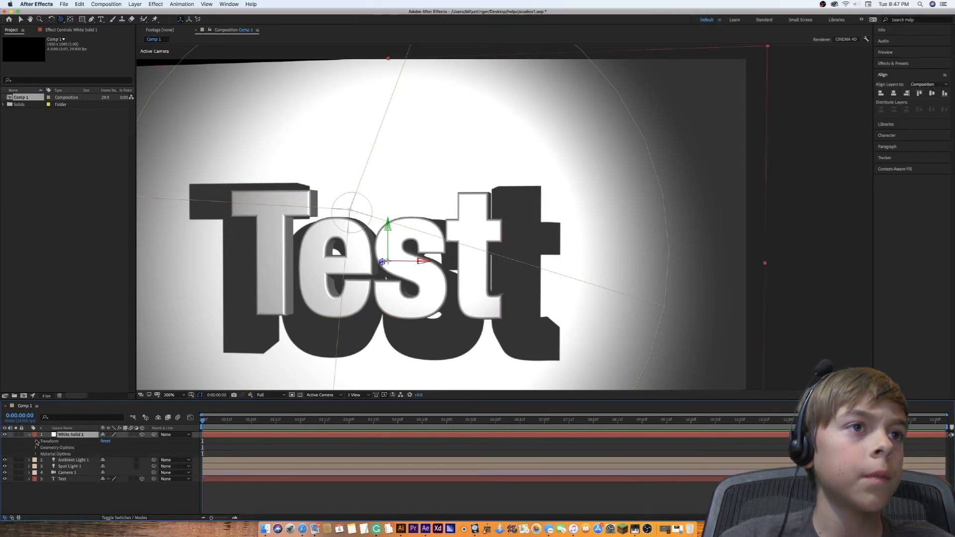
left_click(36, 448)
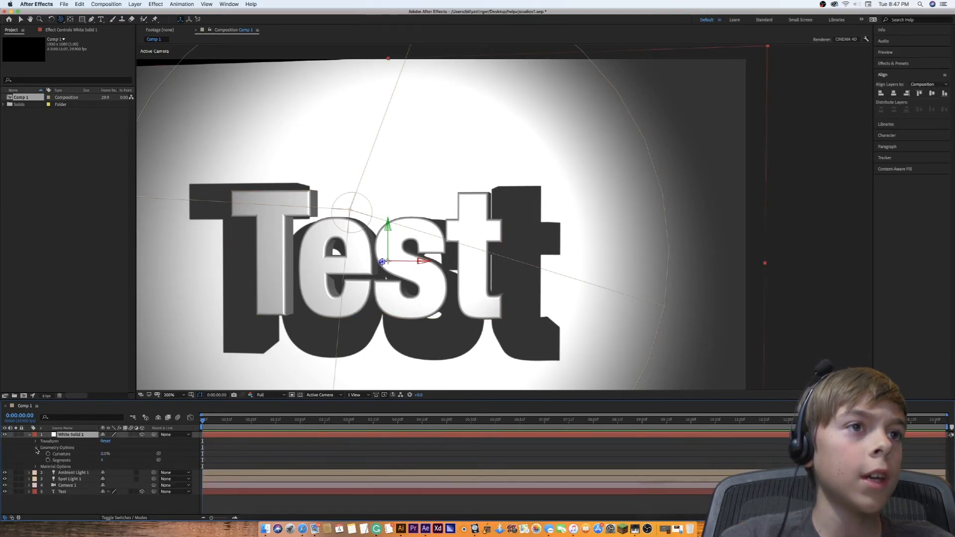
left_click(35, 450)
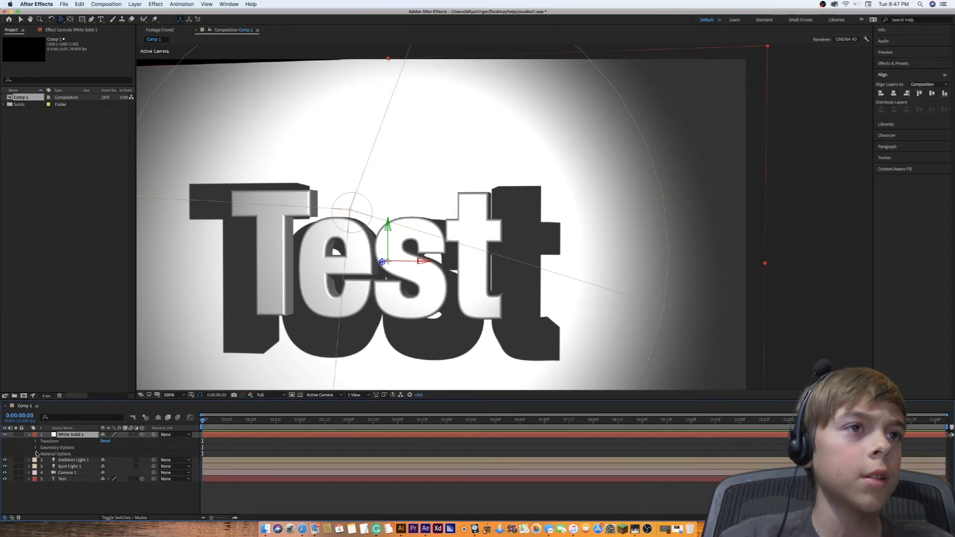
left_click(36, 454)
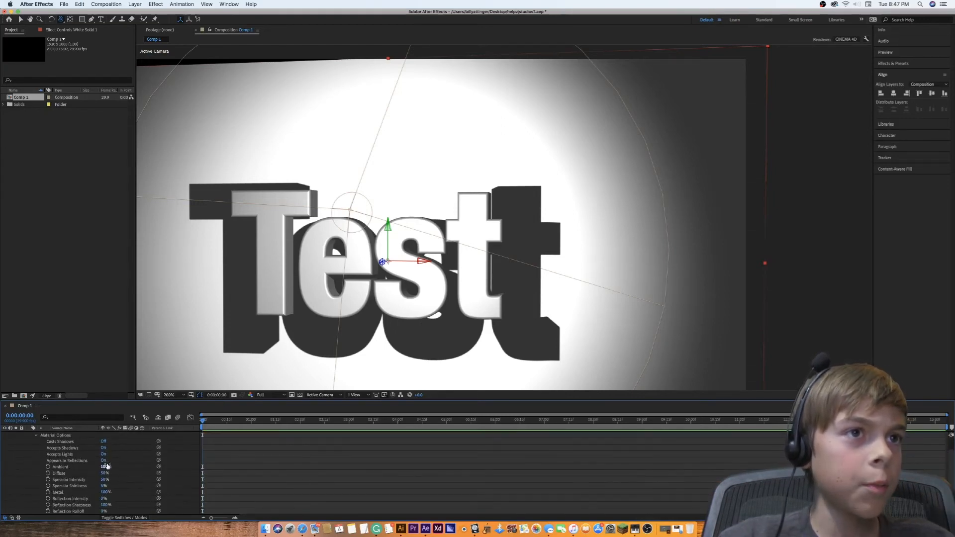
left_click_drag(448, 294, 507, 287)
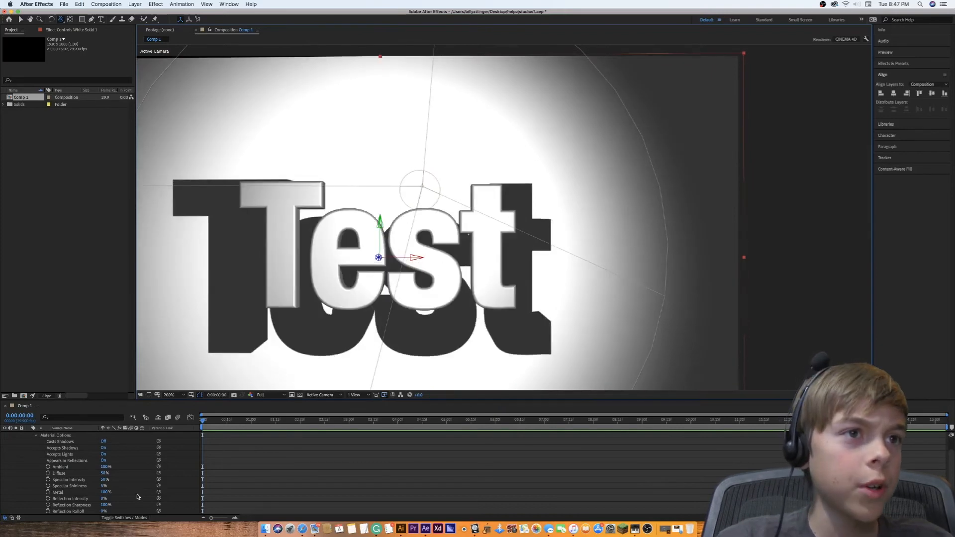
scroll(56, 476, "up", 2)
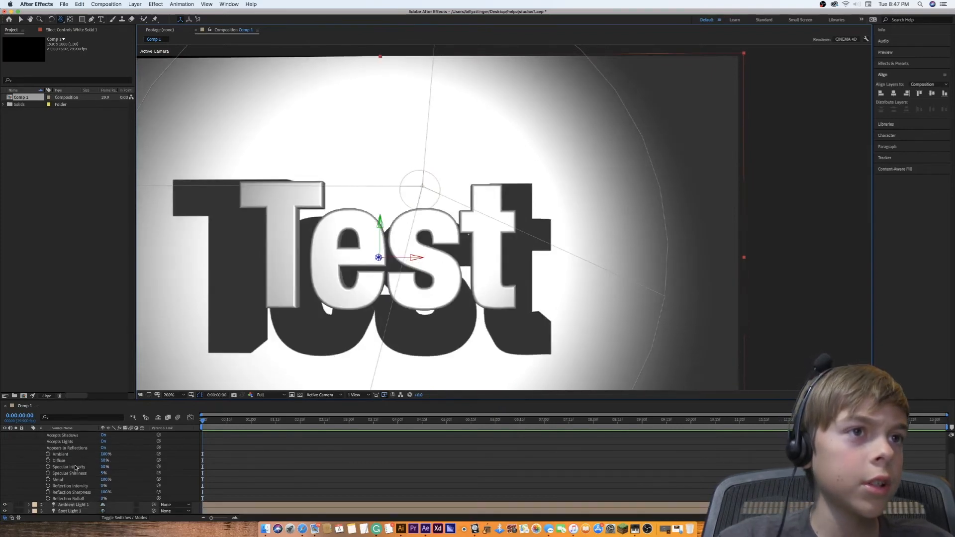
scroll(42, 457, "up", 1)
left_click(35, 455)
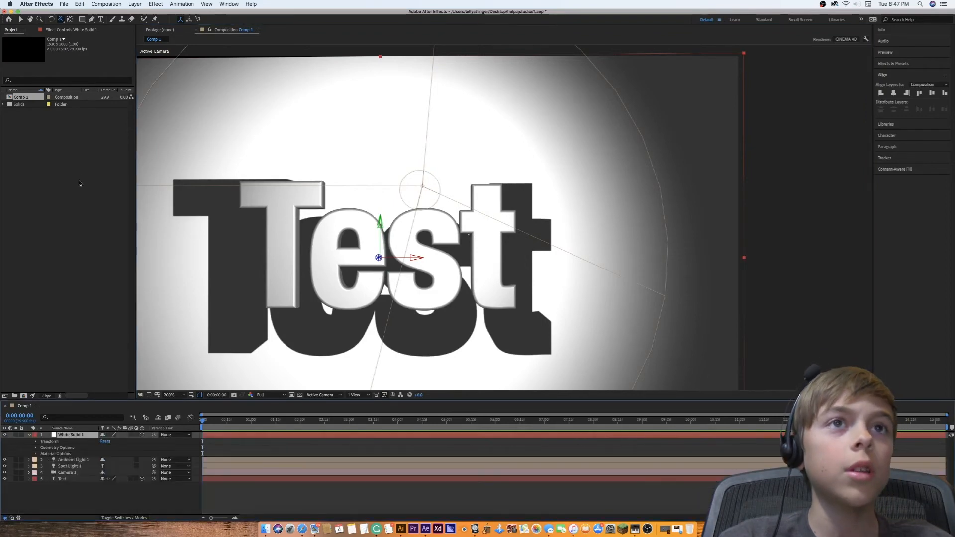
left_click_drag(214, 263, 444, 235)
key("/")
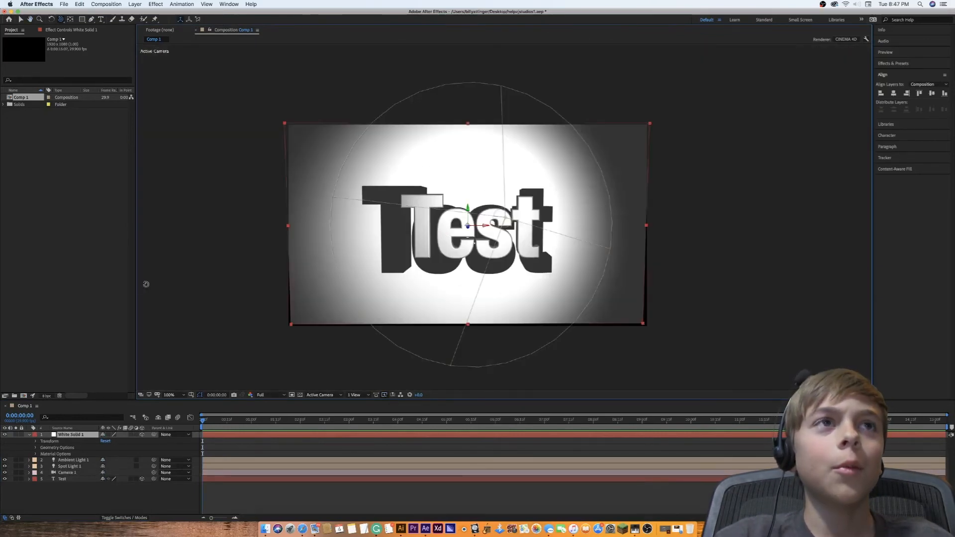
left_click(29, 435)
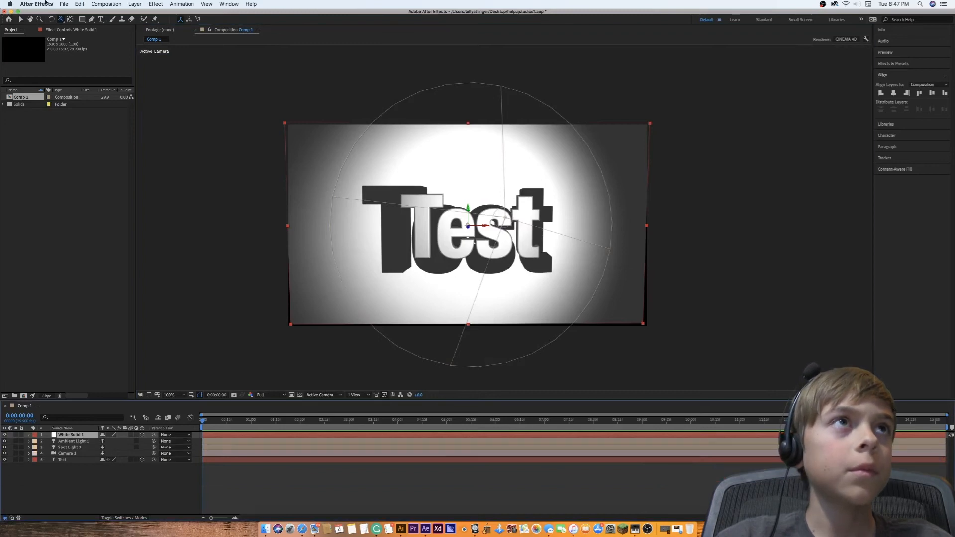
Duplicate the white solid layer
left_click(21, 19)
left_click(171, 176)
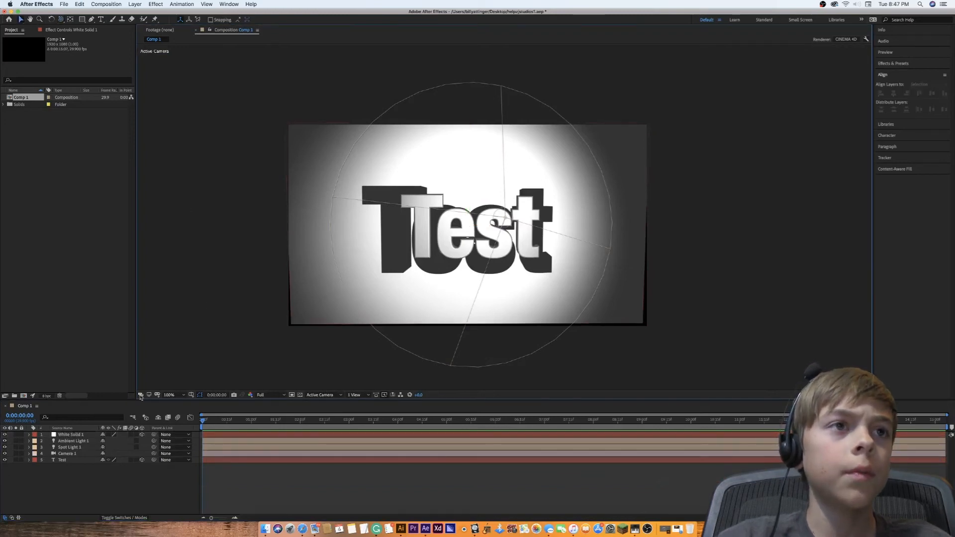
left_click(78, 436)
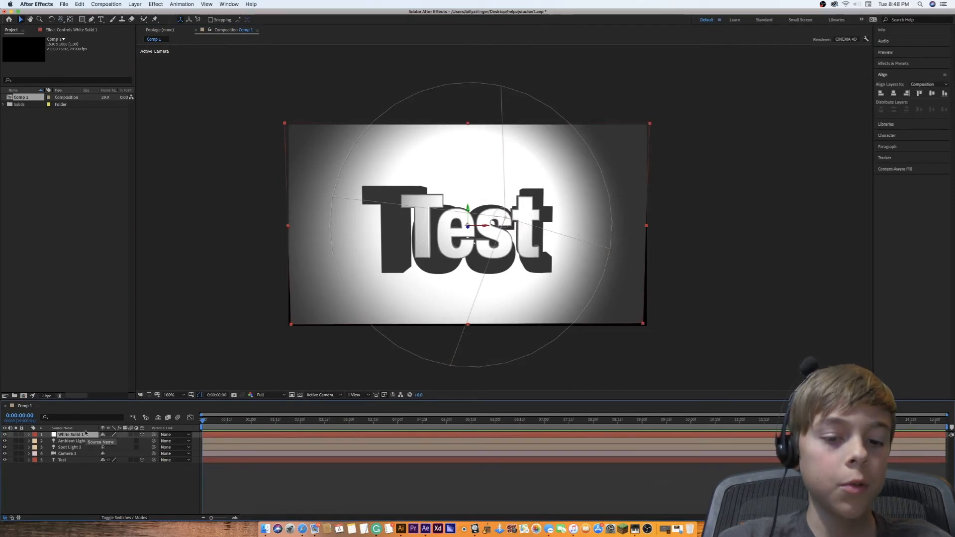
key("super+d")
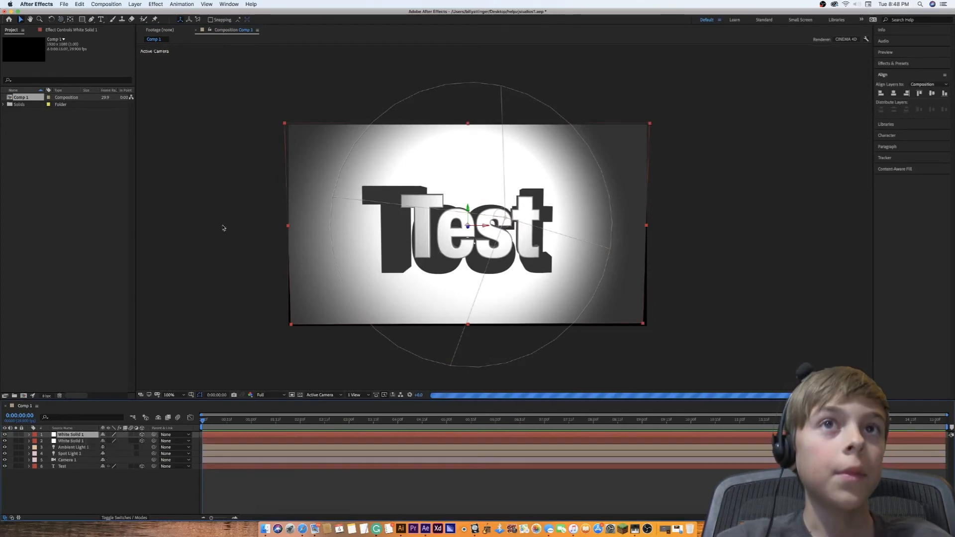
Set the X Rotation of the duplicated white solid to 90° to lay it flat as a floor
left_click(28, 435)
left_click(34, 441)
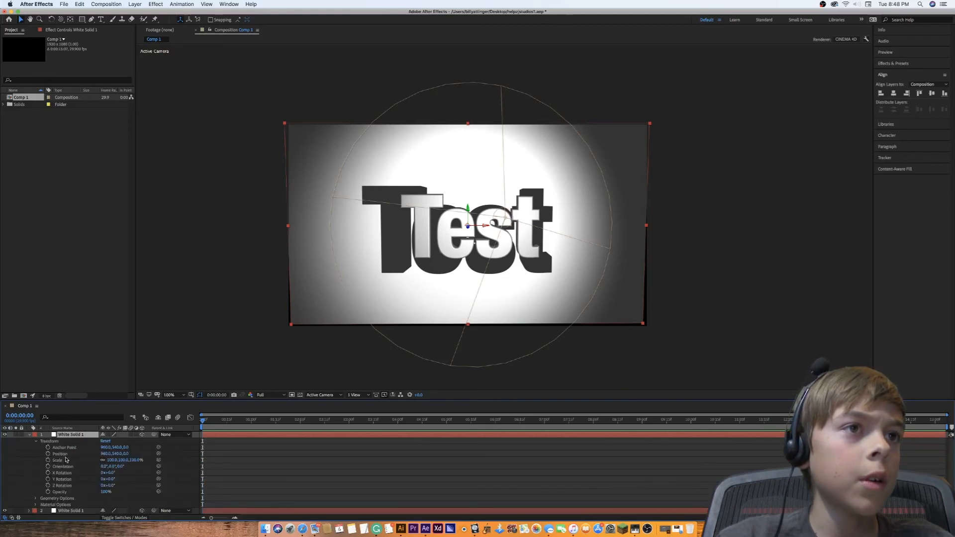
left_click_drag(111, 473, 79, 472)
left_click(110, 472)
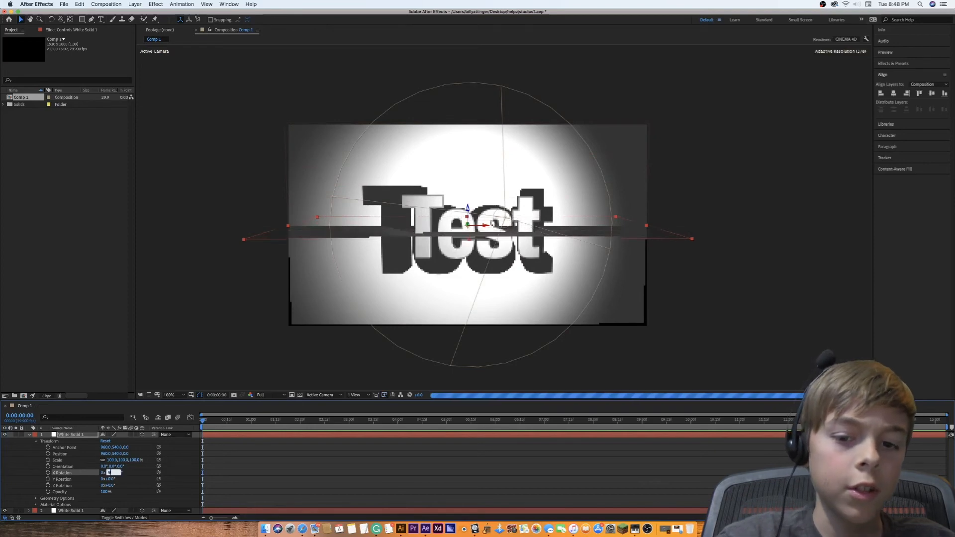
type("90")
key("Return")
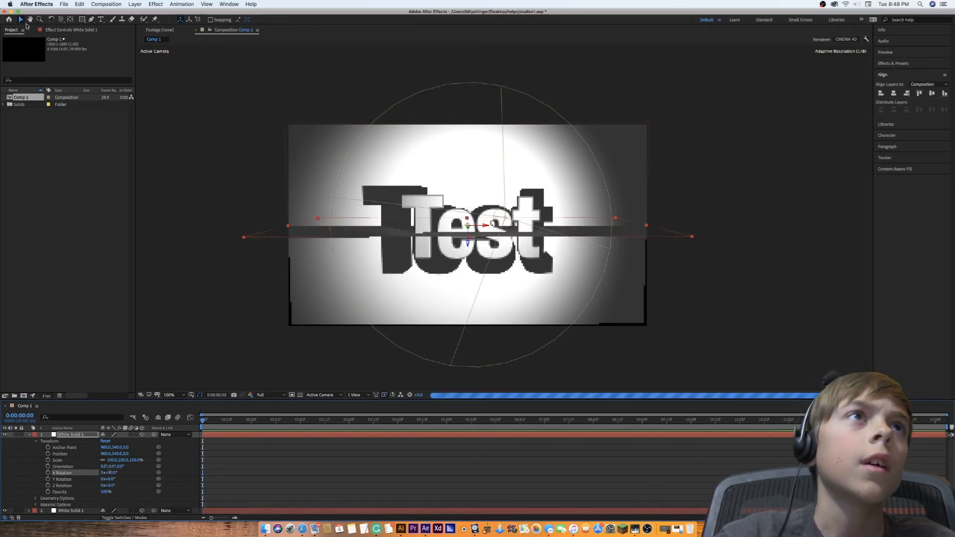
left_click(468, 259)
left_click_drag(467, 258, 483, 284)
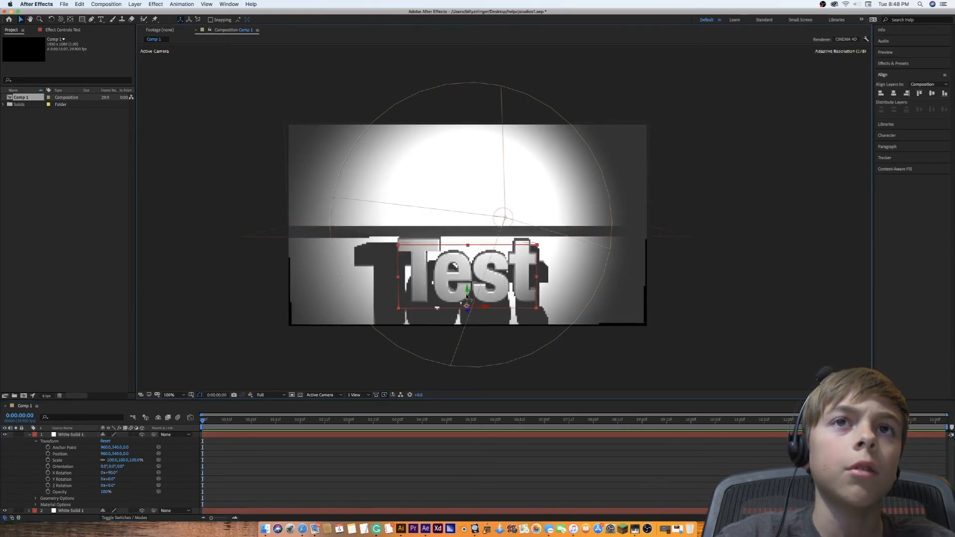
key("super+z")
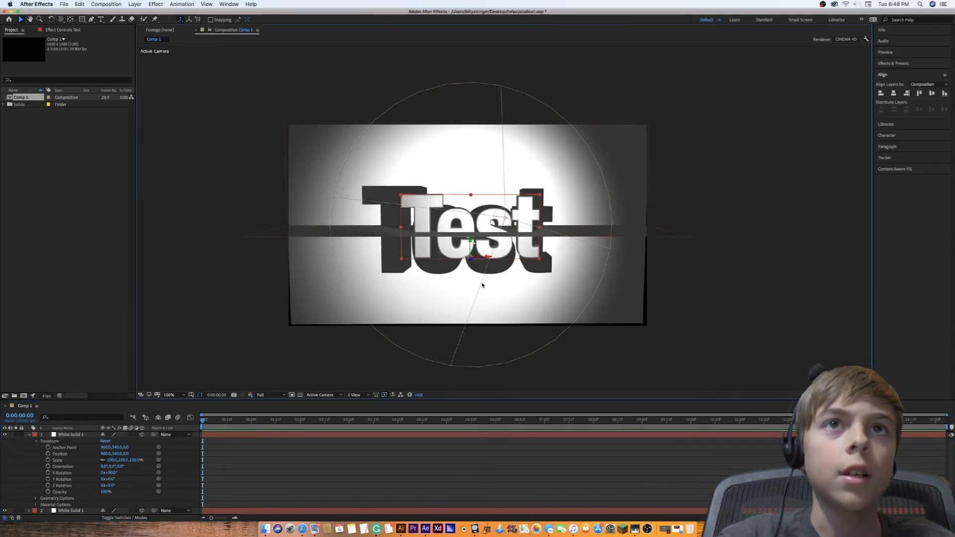
Lower the horizontal white solid beneath the Test text, to a Y position of about 680
left_click(60, 474)
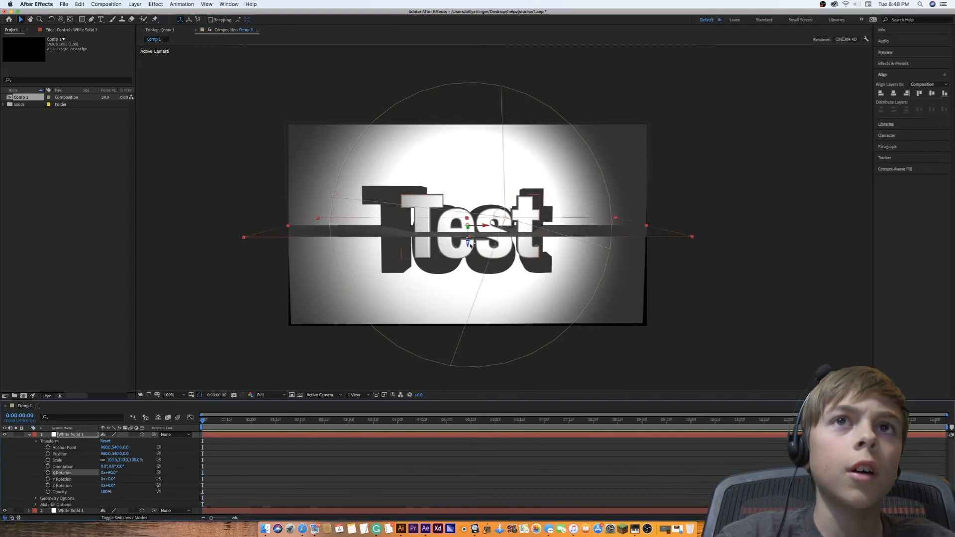
left_click_drag(467, 244, 464, 271)
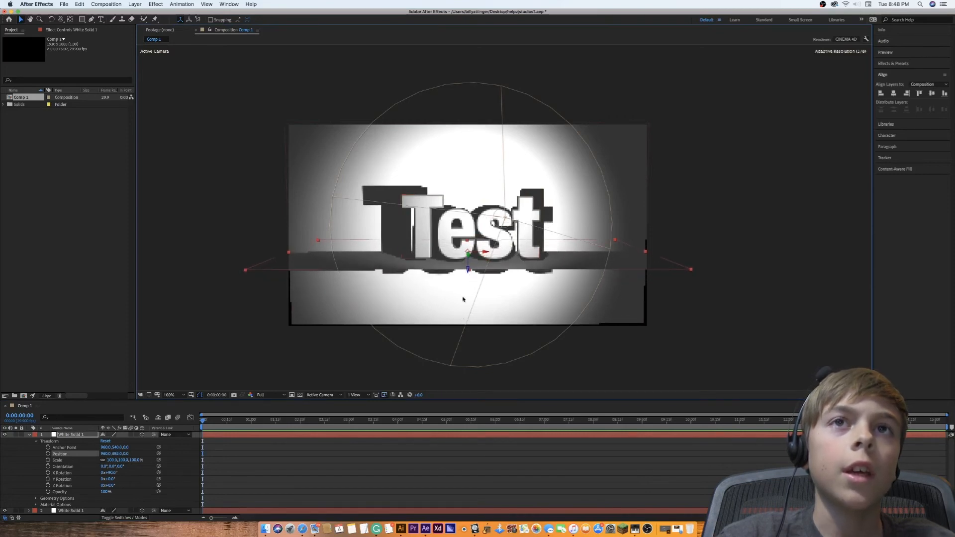
scroll(498, 259, "up", 2)
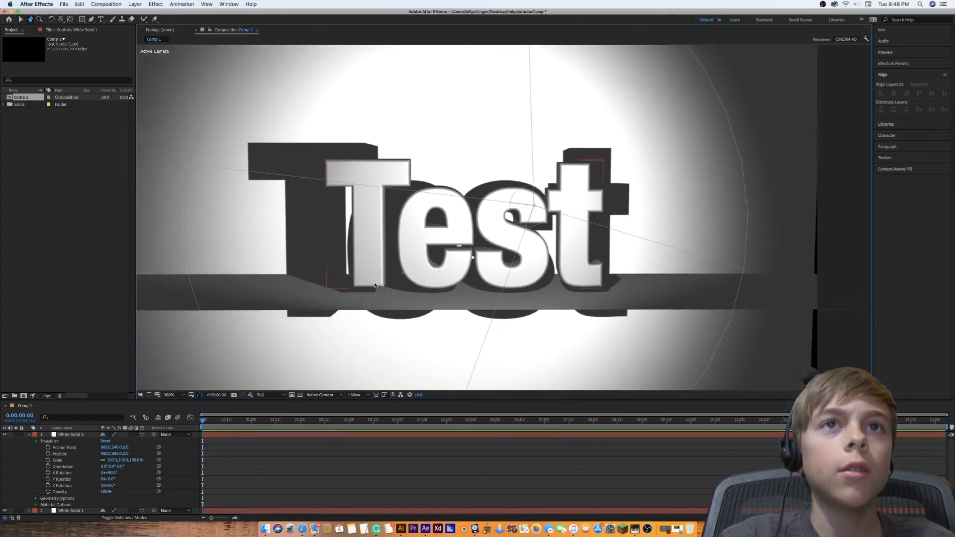
scroll(366, 320, "down", 4)
scroll(465, 242, "up", 4)
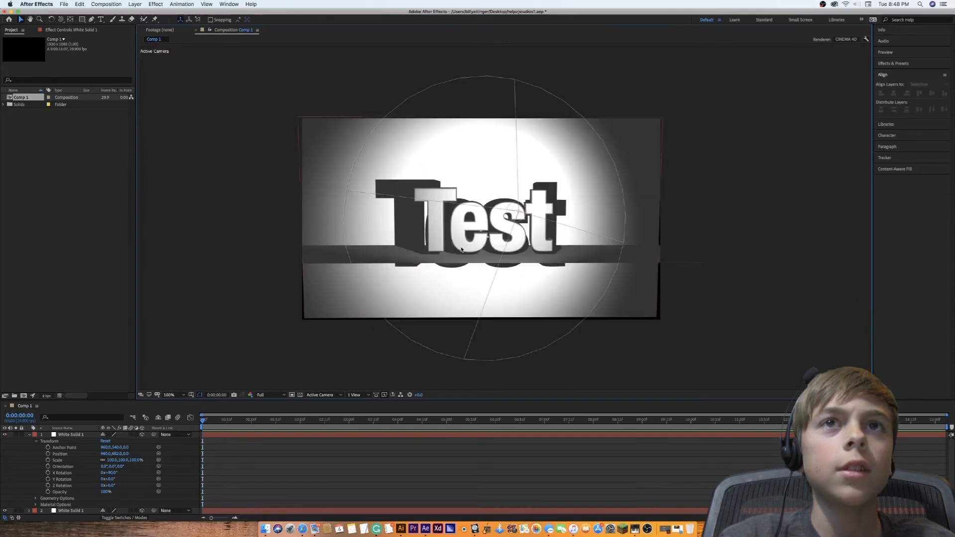
Orbit to an angled view and move the floor solid forward along its depth to a Z position of about -527
key("c")
mouse_move(403, 321)
left_mouse_down()
mouse_move(446, 300)
mouse_move(518, 326)
mouse_move(430, 317)
mouse_move(408, 324)
mouse_move(412, 332)
left_mouse_up()
key("comma")
key("comma")
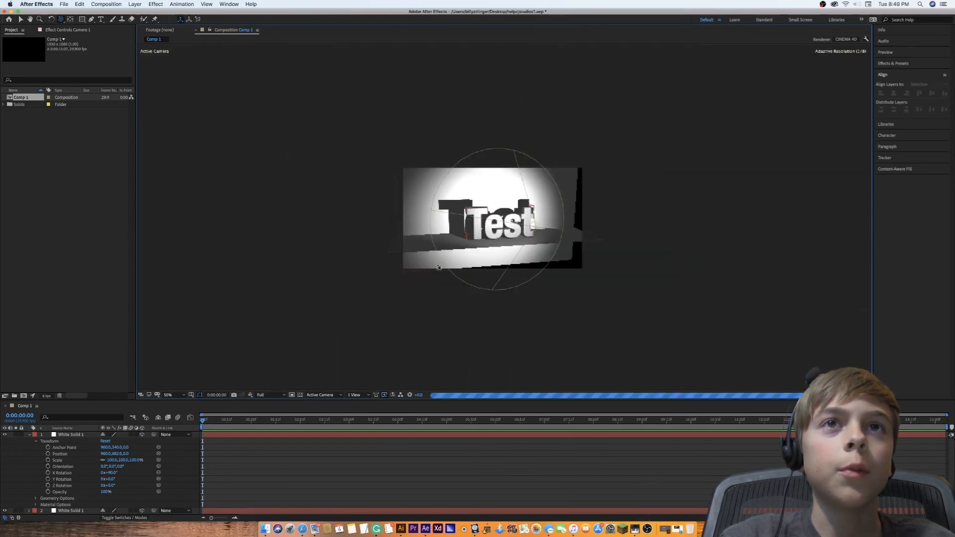
left_click(21, 19)
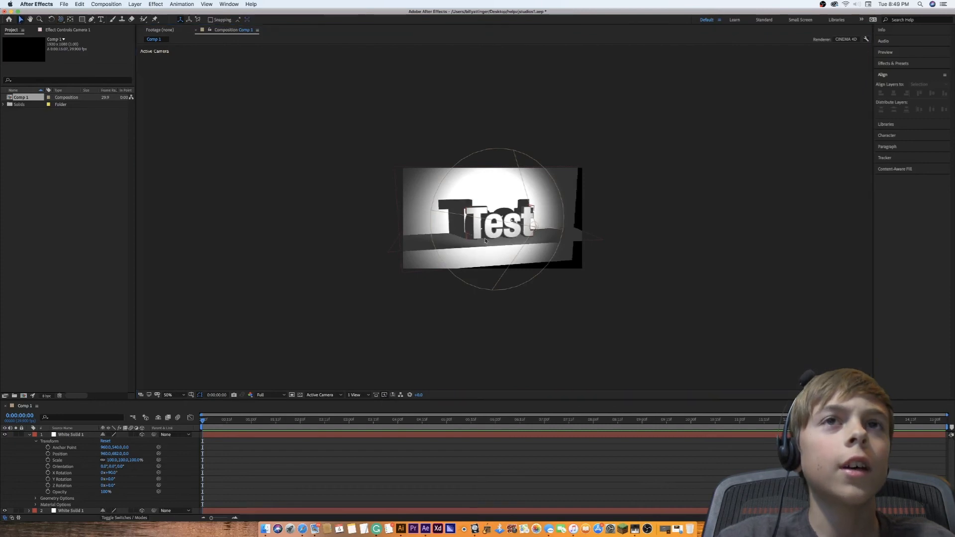
left_click(429, 246)
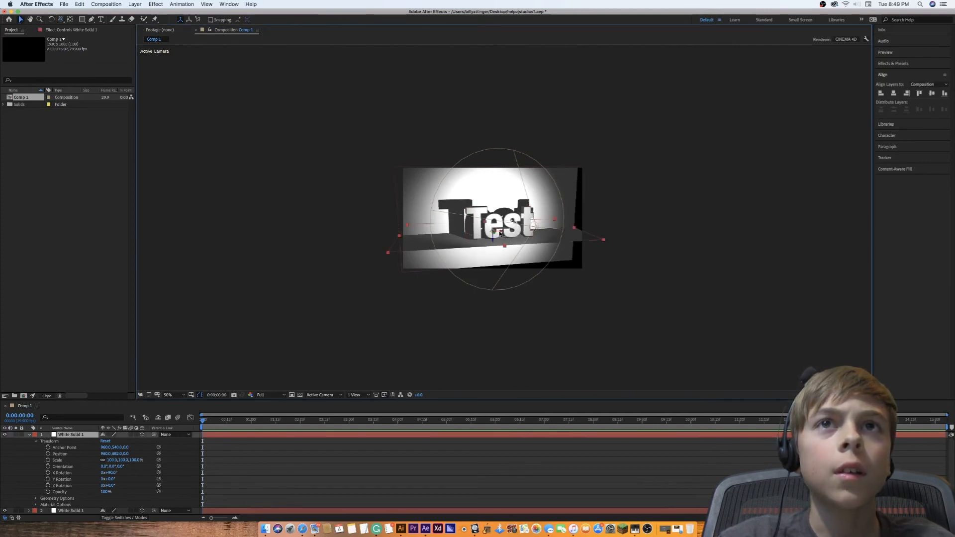
left_click_drag(494, 235, 508, 285)
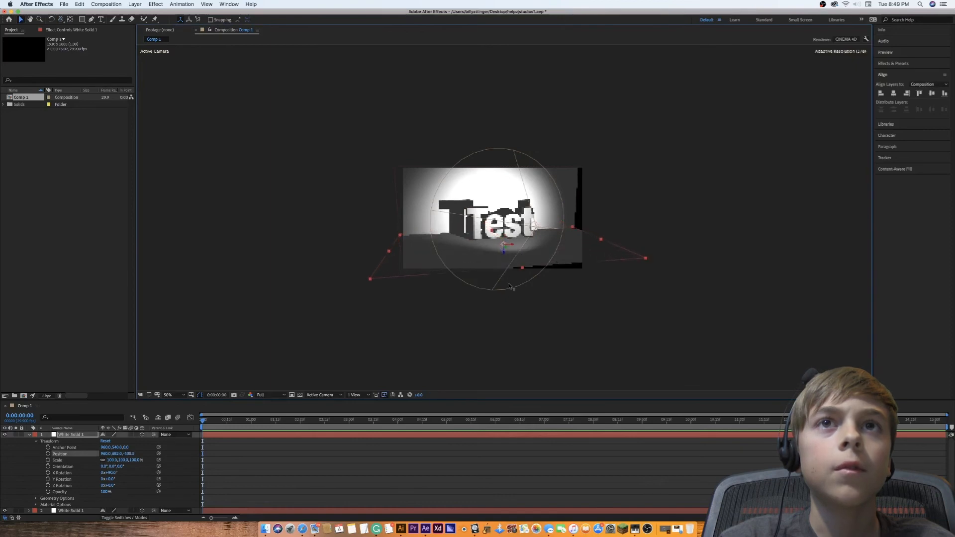
Orbit the camera back to a nearly frontal view of the Test text, floor and back wall
left_click(60, 19)
scroll(440, 181, "up", 4)
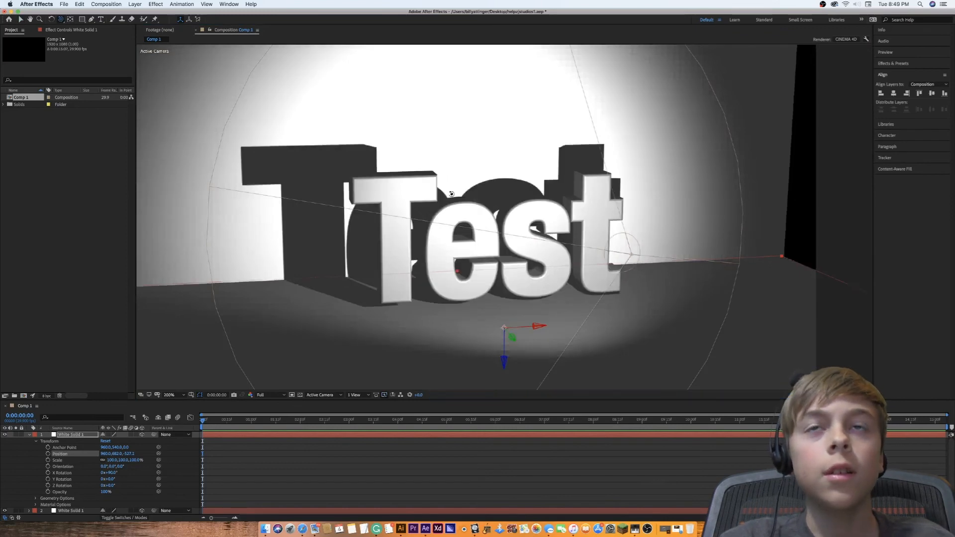
left_click_drag(451, 194, 426, 192)
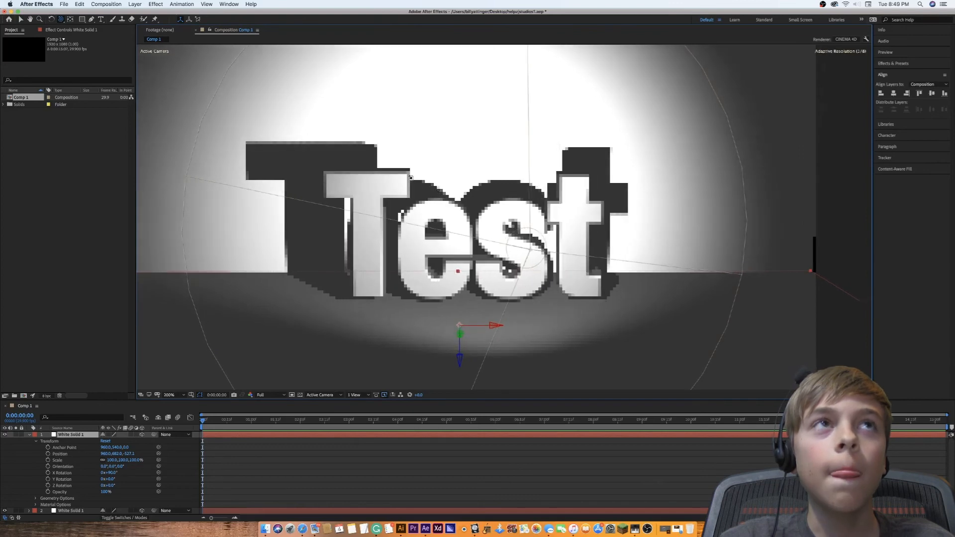
Select the Test text layer and review its Material Options
left_click(20, 18)
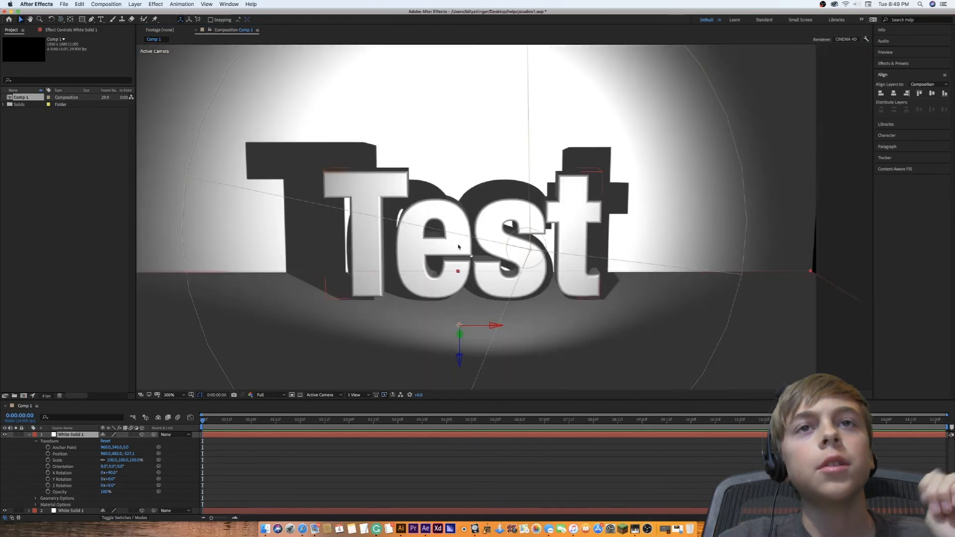
left_click(457, 236)
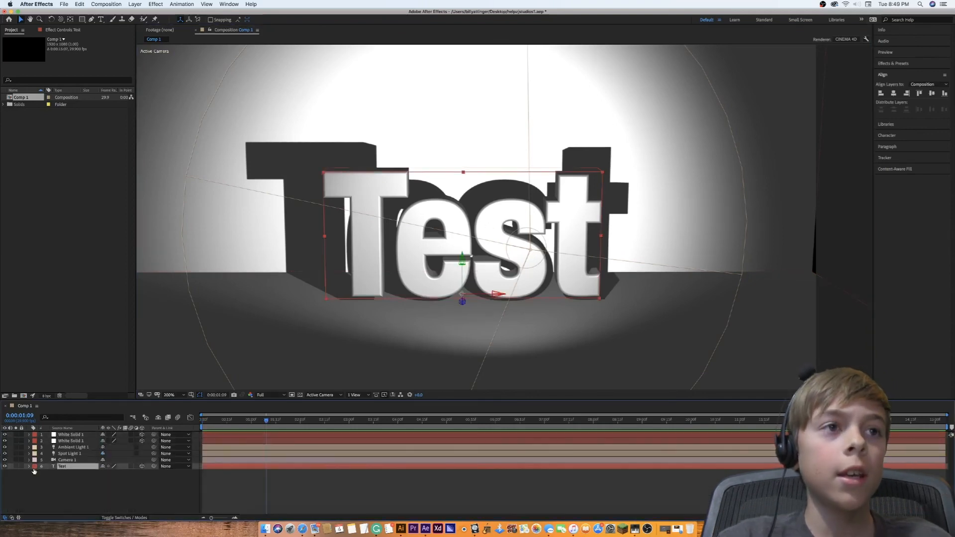
left_click(31, 467)
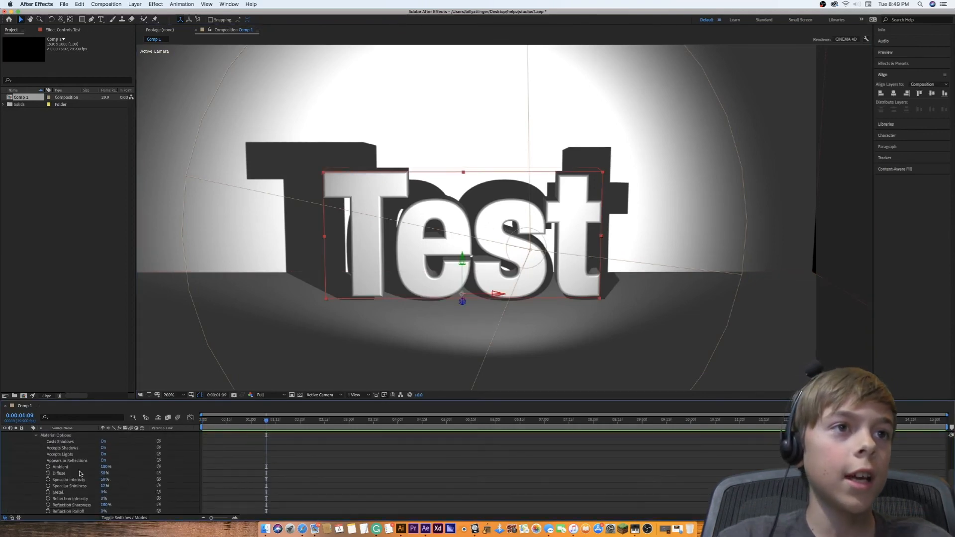
scroll(78, 485, "up", 2)
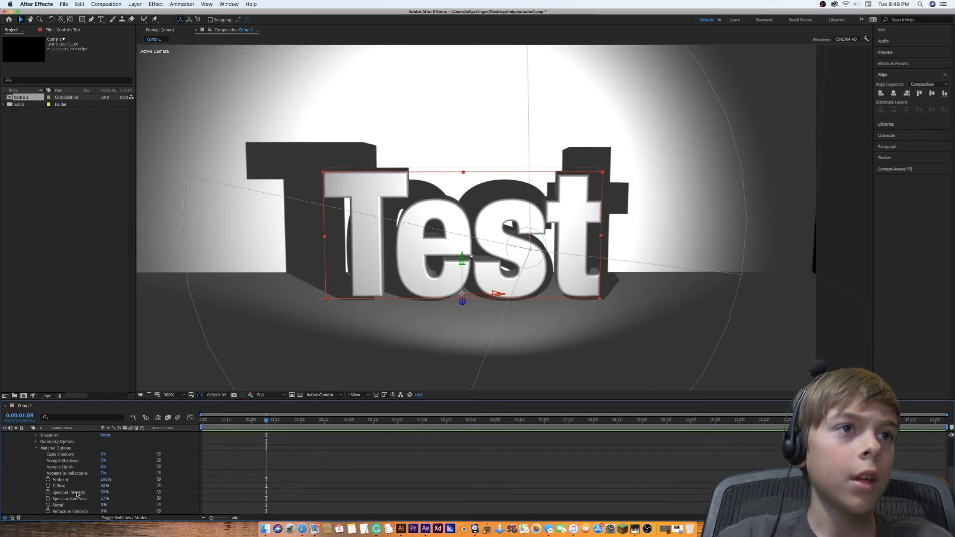
left_click(35, 447)
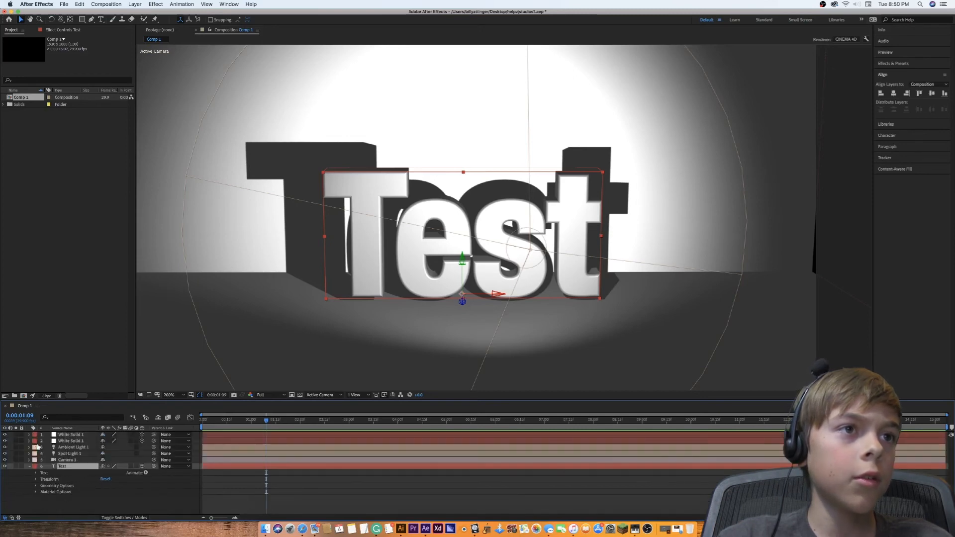
Keyframe the Test text's Position at 0:00:00:00 and at 0:00:01:11, sliding it right out of the frame to an X position of about 2170
left_click(35, 479)
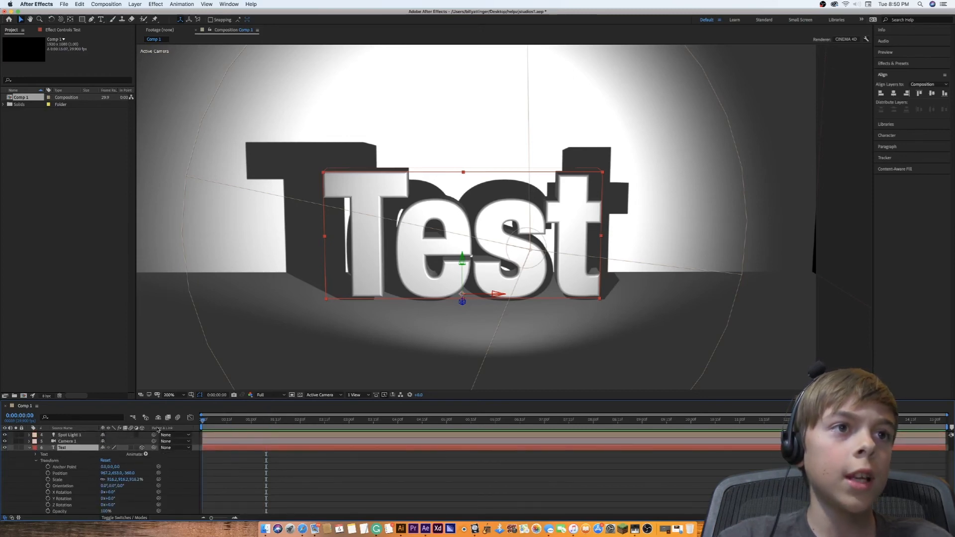
left_click(48, 473)
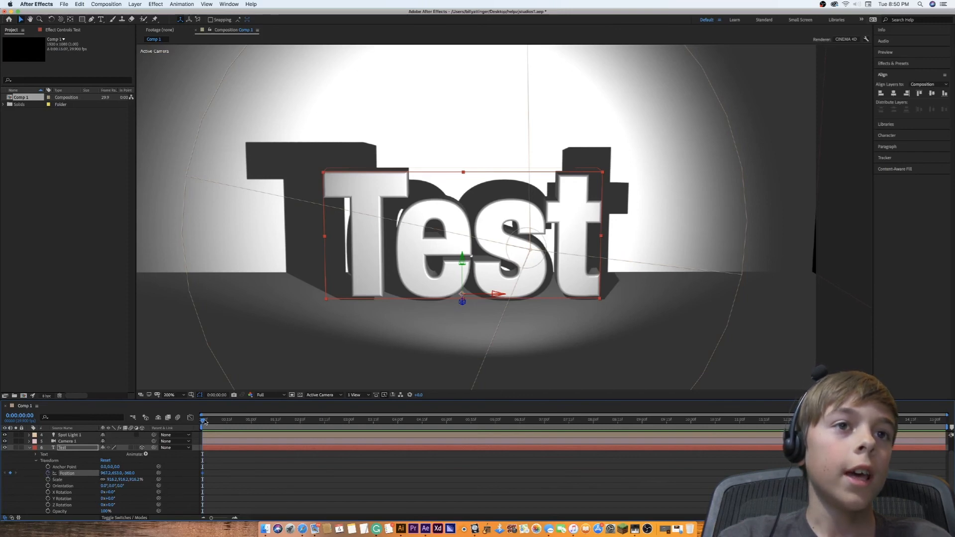
left_click_drag(205, 422, 272, 424)
left_click_drag(497, 298, 948, 291)
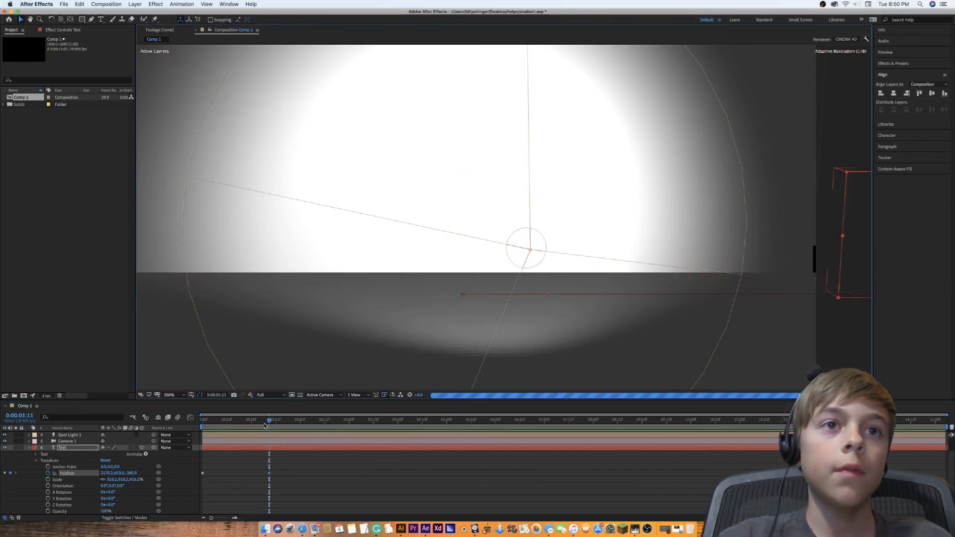
Play and scrub the Test text's slide animation from the start of the composition to check its movement and shadows
left_click_drag(268, 423, 175, 422)
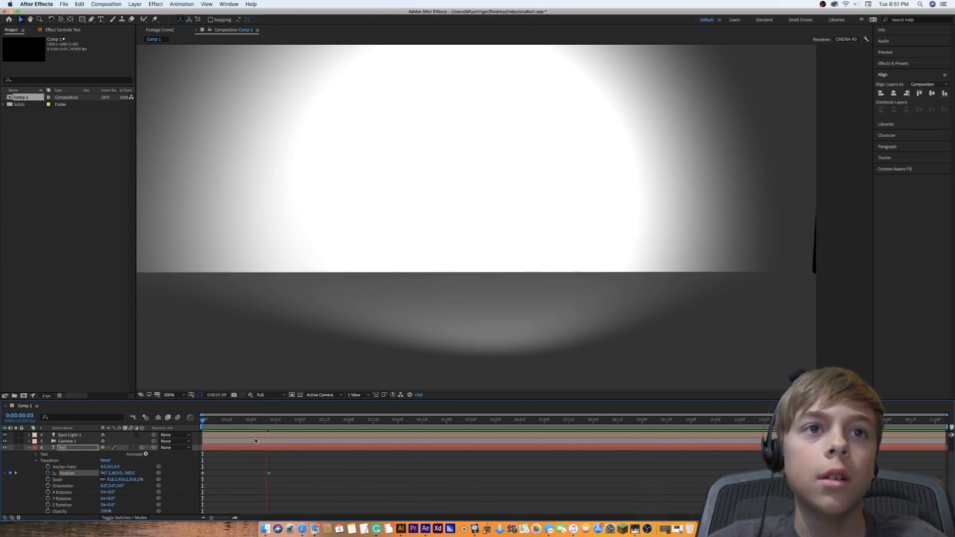
key("space")
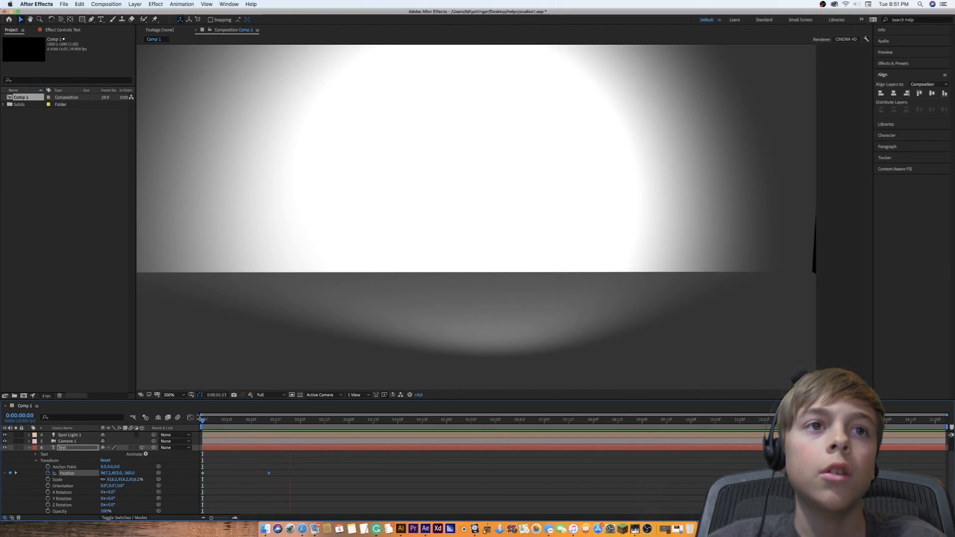
key("space")
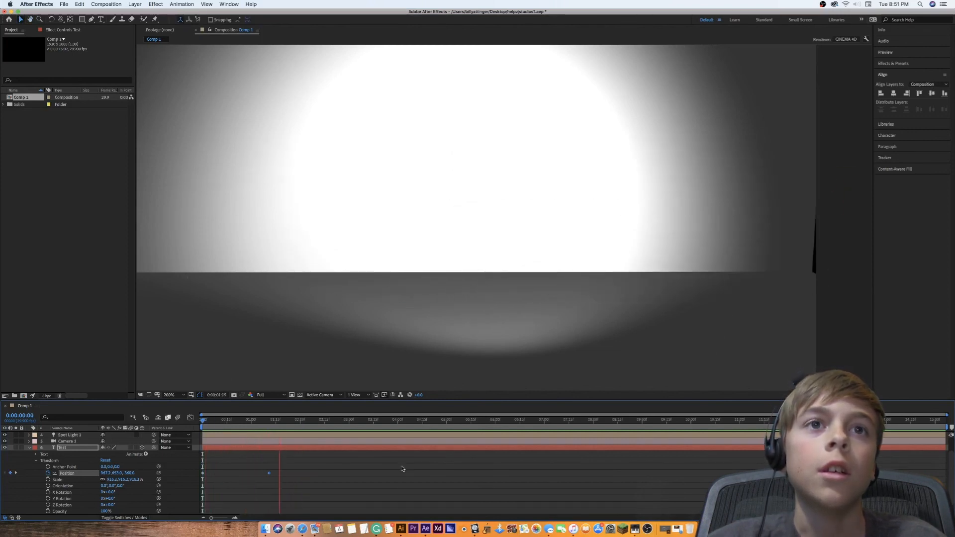
left_click_drag(248, 425, 151, 414)
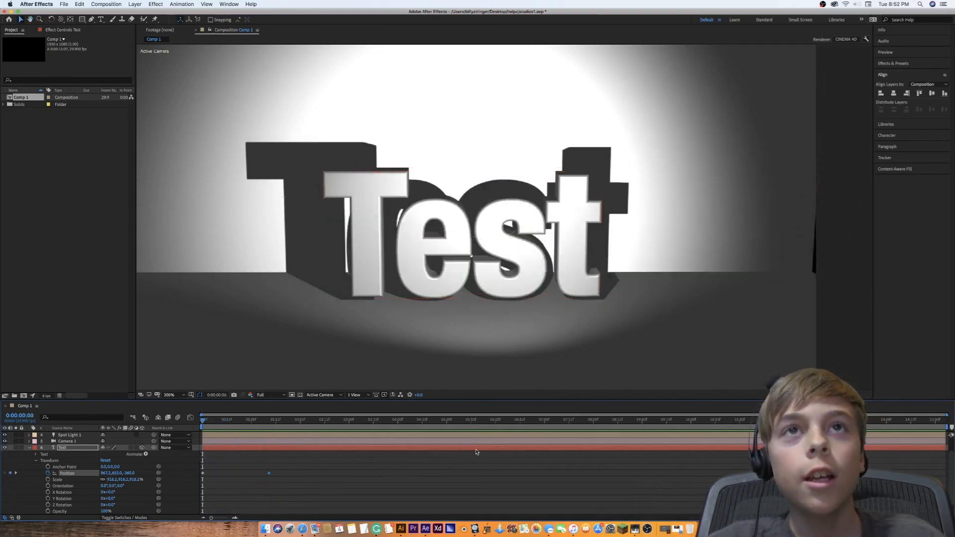
key("space")
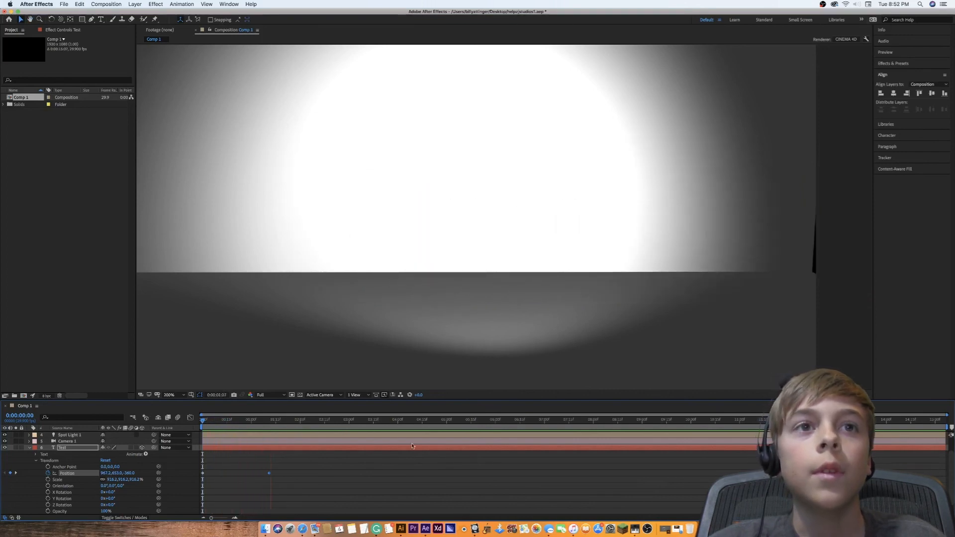
key("space")
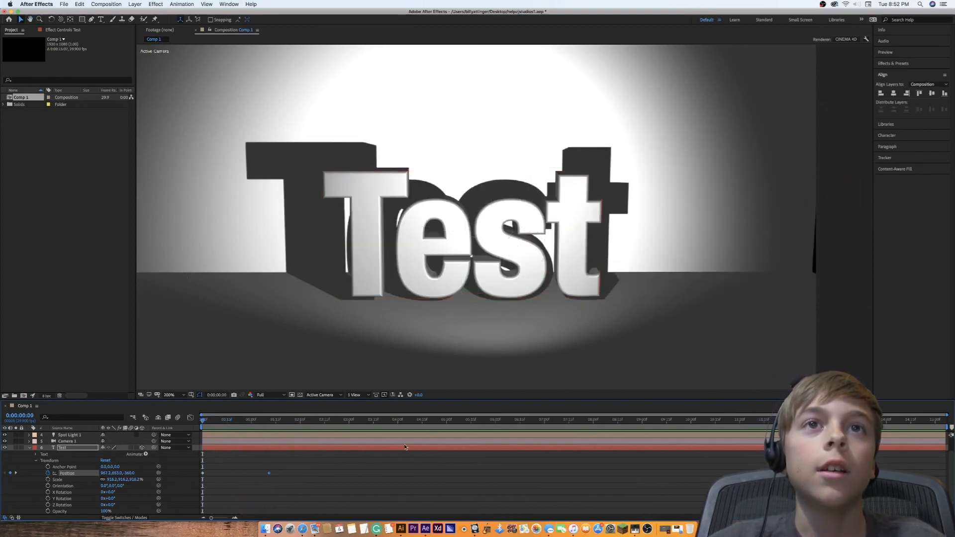
left_click(231, 420)
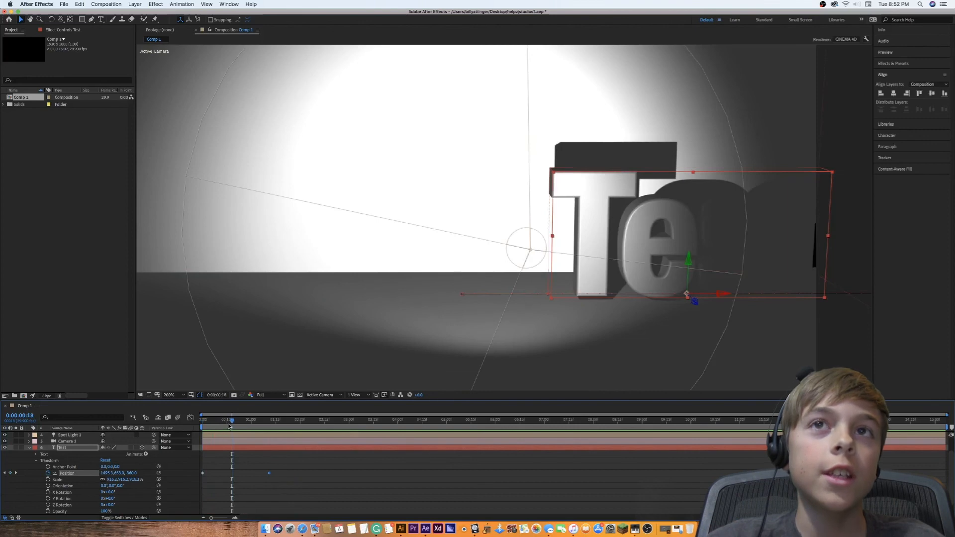
left_click_drag(230, 426, 188, 425)
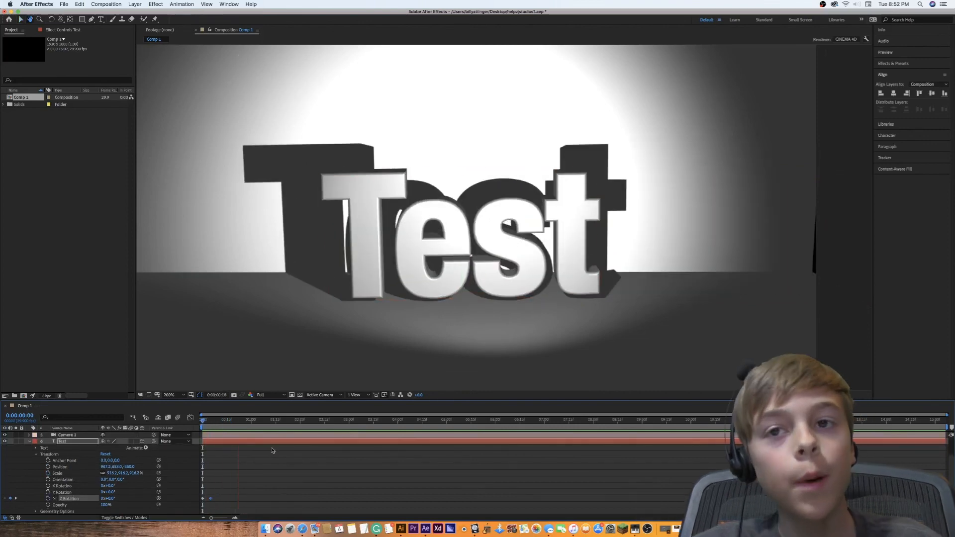